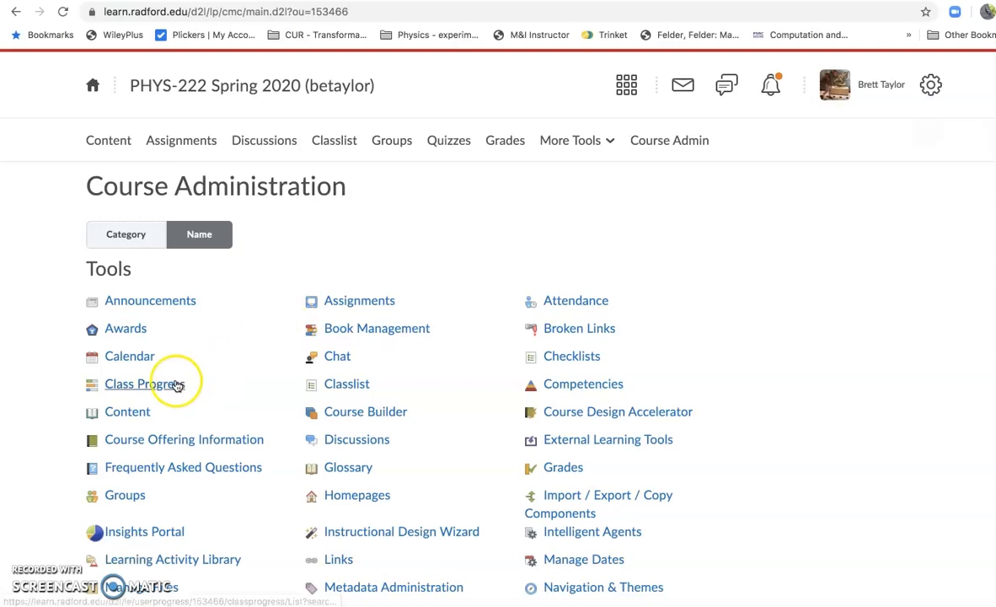
Step: Create a checklist named "Week 8" with the description "This is what we're doing this week." and save it
click(570, 357)
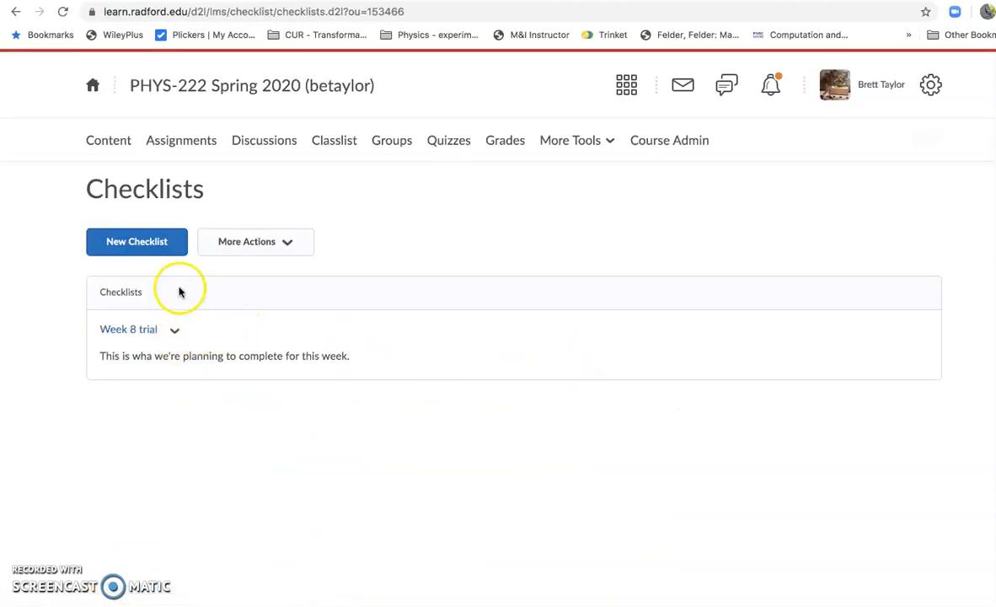
click(167, 244)
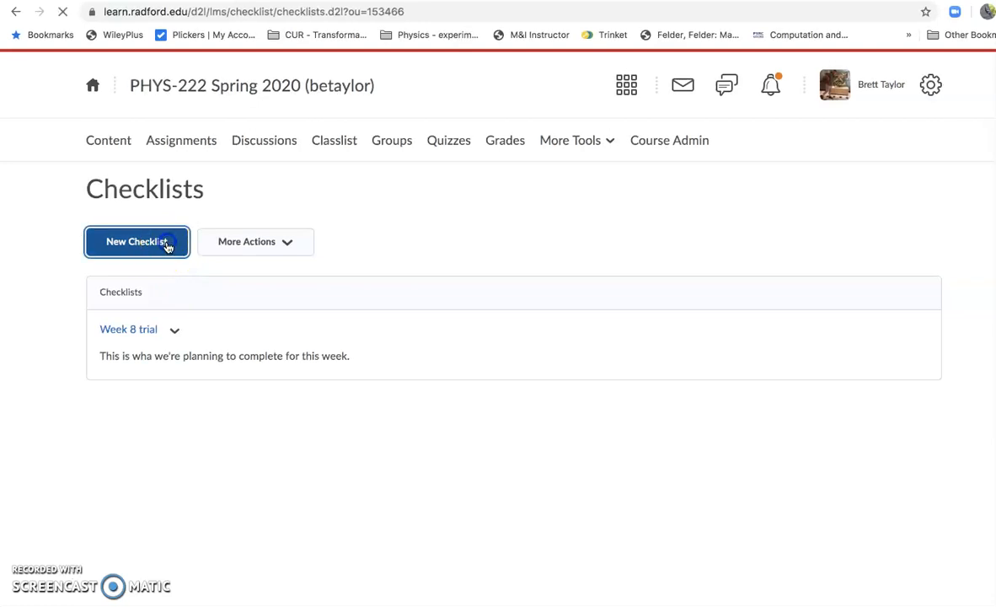
click(163, 262)
click(163, 260)
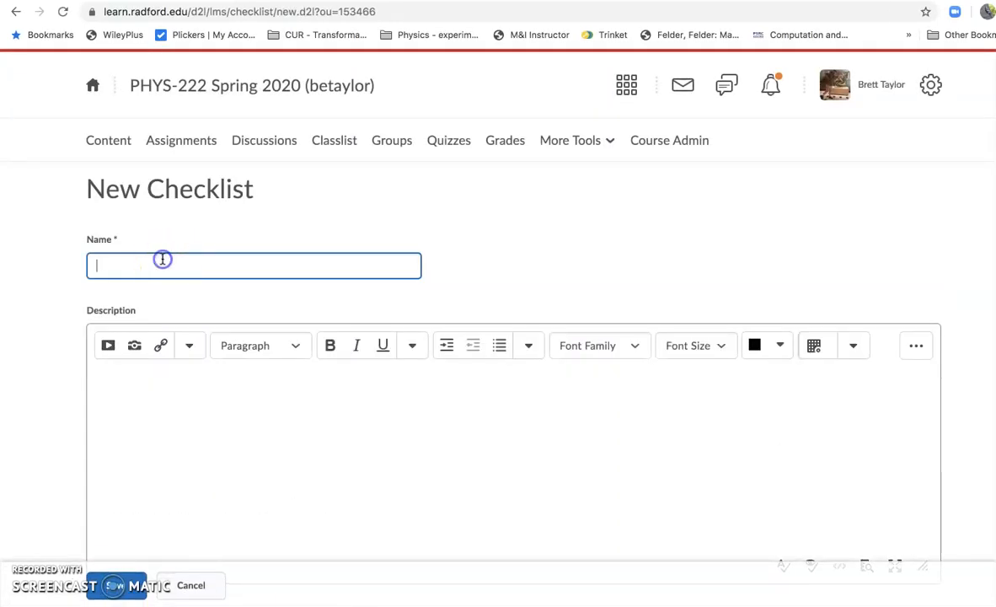
text(Week 8)
click(145, 364)
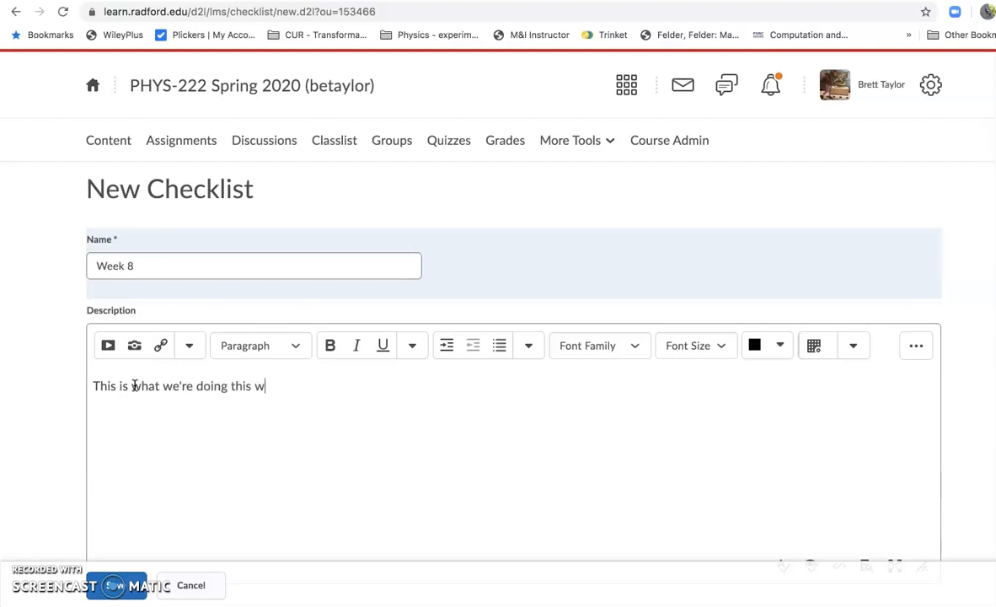
scroll(135, 385, down, 3)
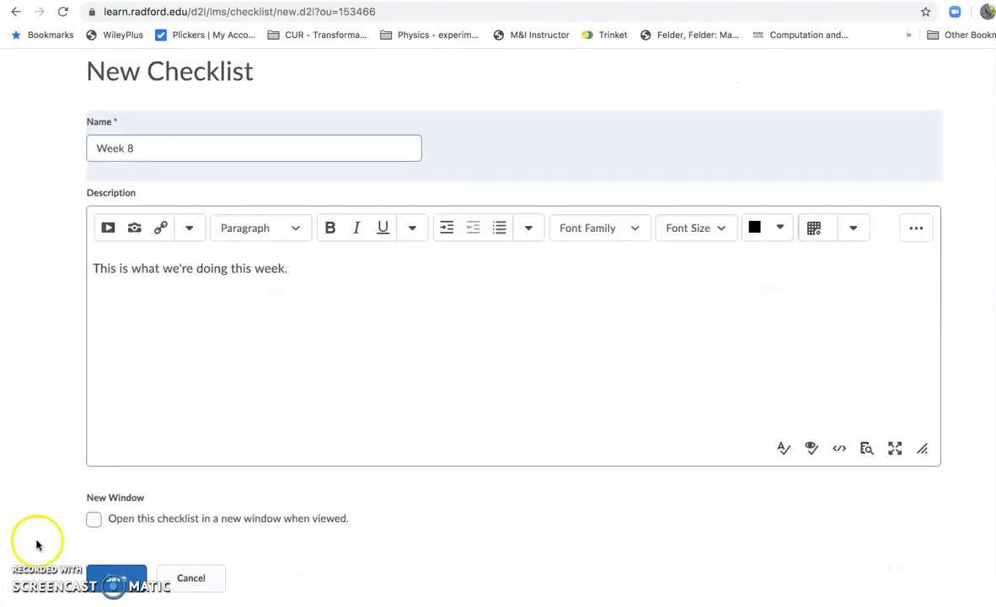
click(124, 578)
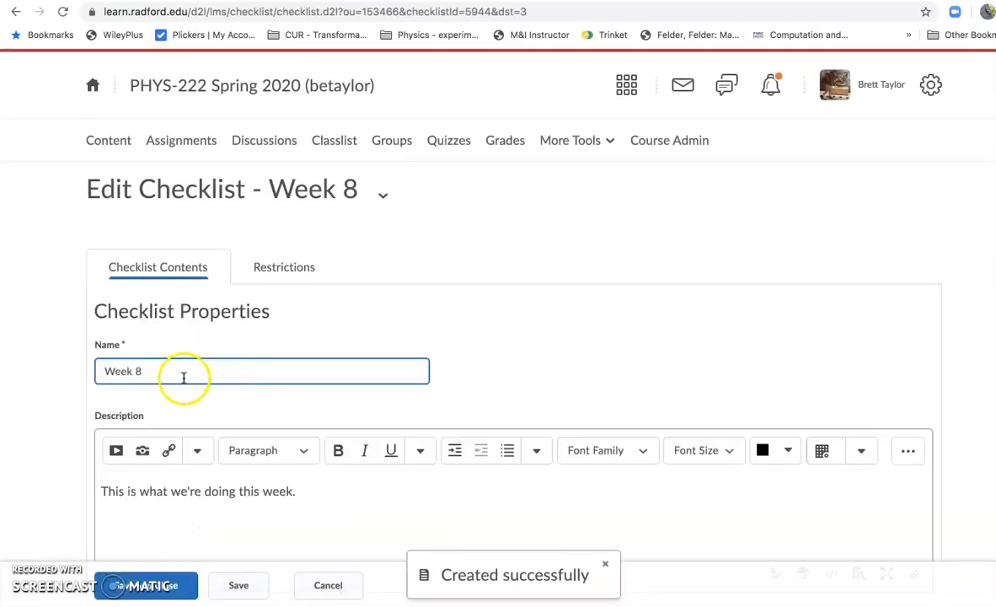
Step: Start a new item in the Week 8 checklist and create the category "Reading and study" for it
scroll(189, 376, down, 3)
scroll(187, 376, down, 2)
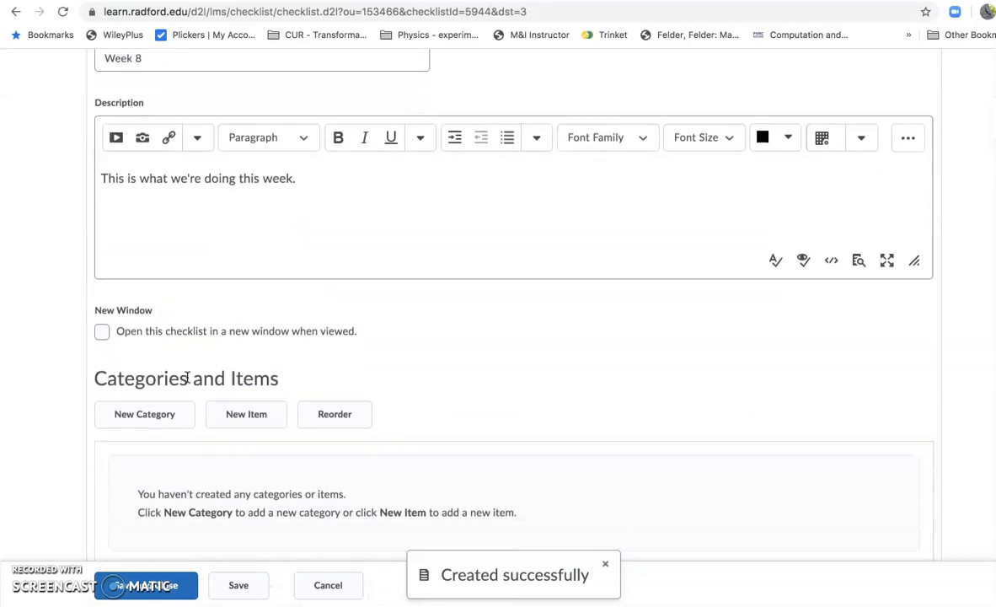
click(114, 384)
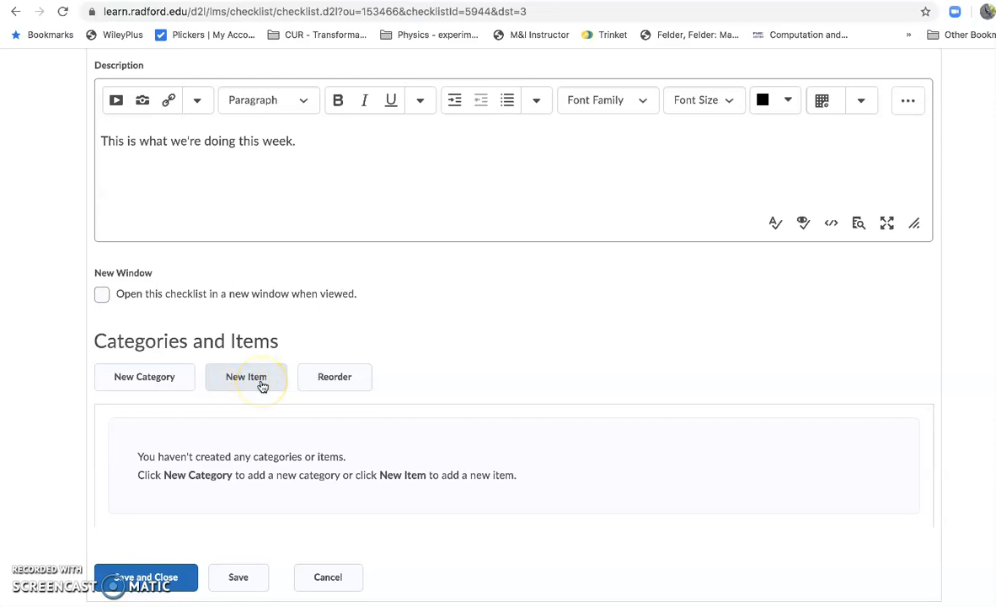
click(245, 383)
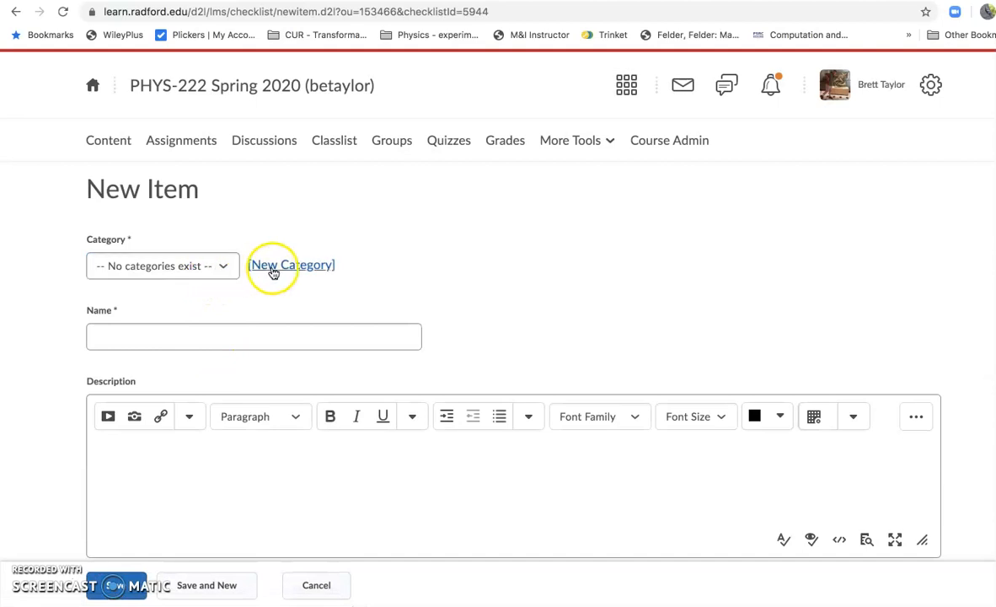
click(207, 266)
click(278, 268)
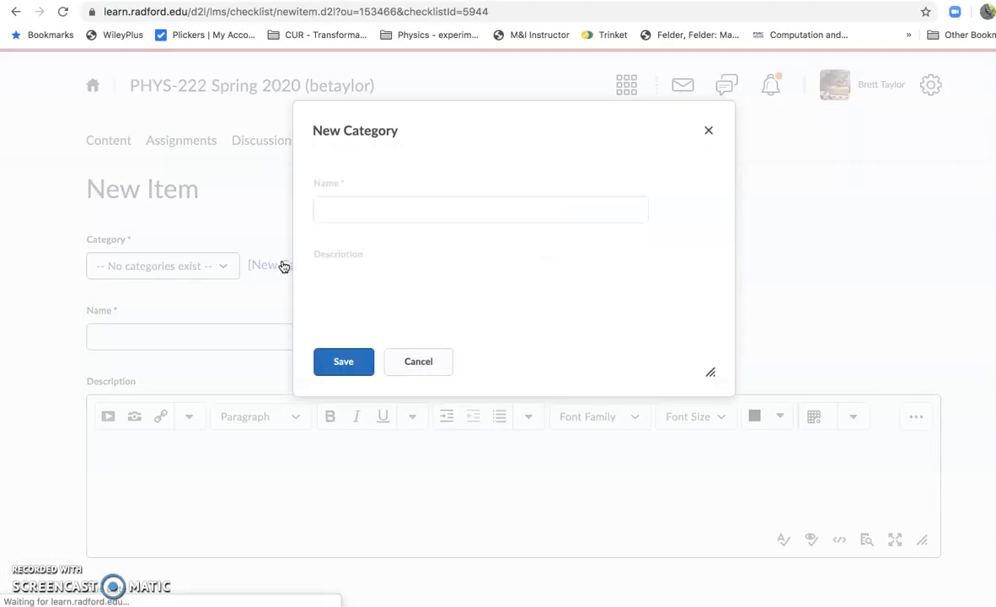
click(383, 222)
click(383, 219)
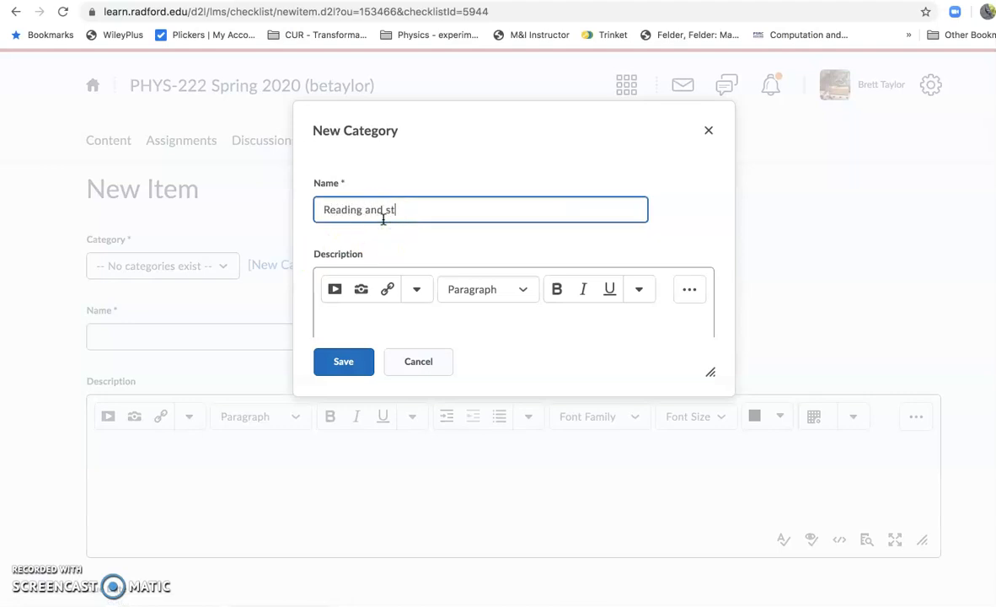
click(347, 368)
Step: Name the item "Read chapter 20 sections 4 - 7" and set its due date to 3/20/2020 at 8:00 PM
click(204, 342)
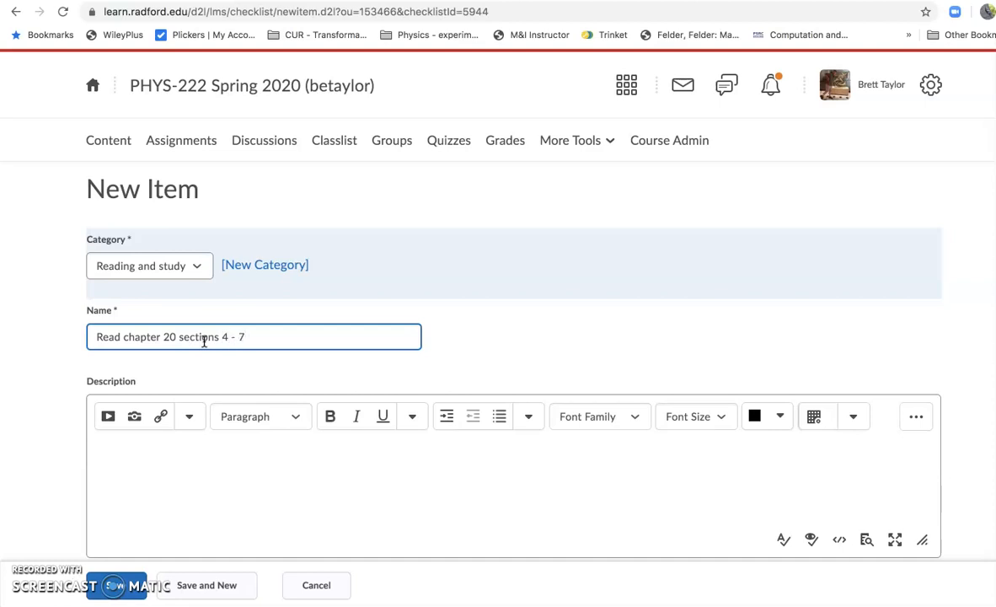
scroll(181, 371, down, 2)
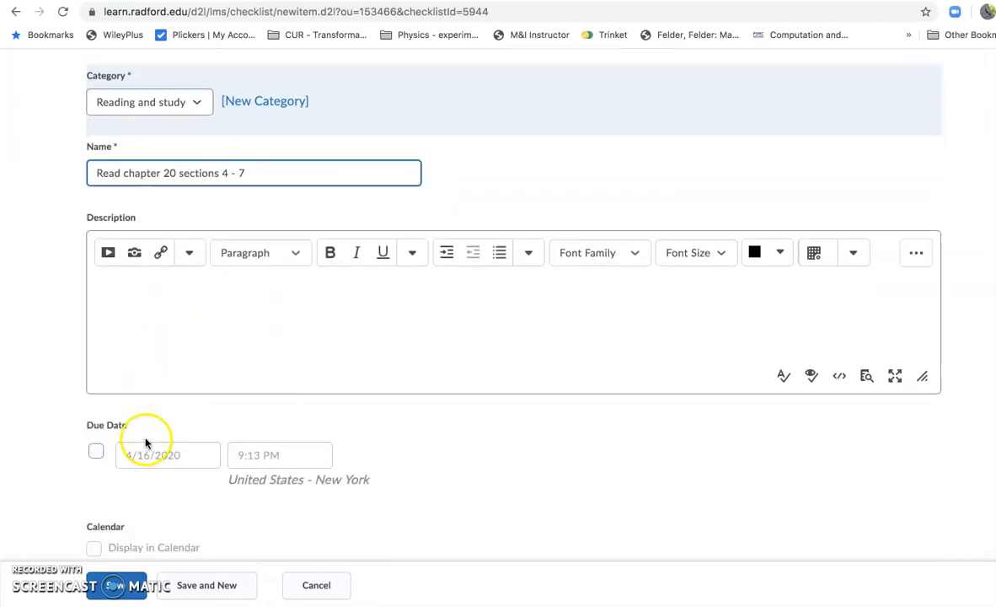
click(95, 451)
click(150, 454)
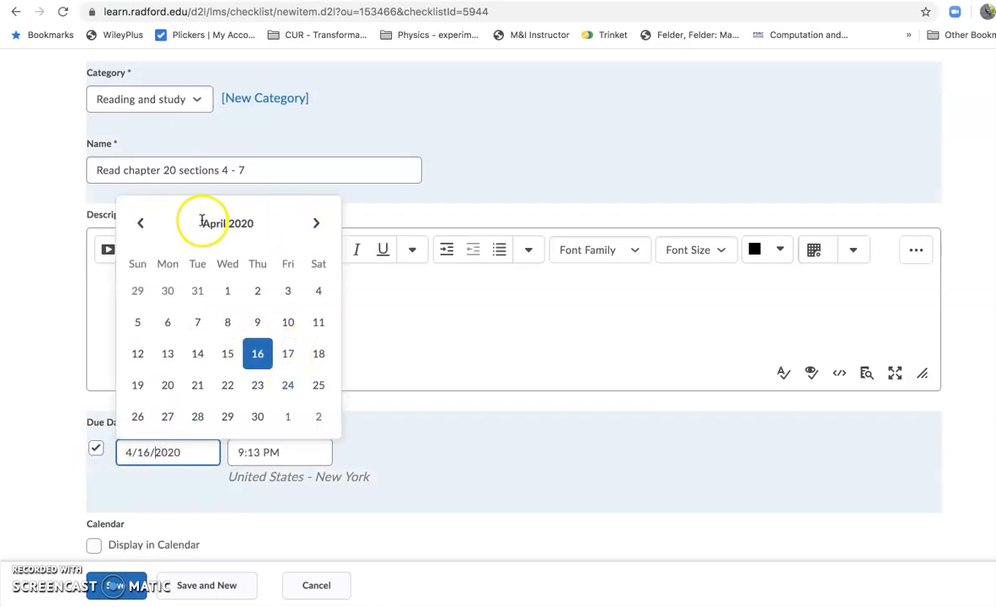
click(141, 222)
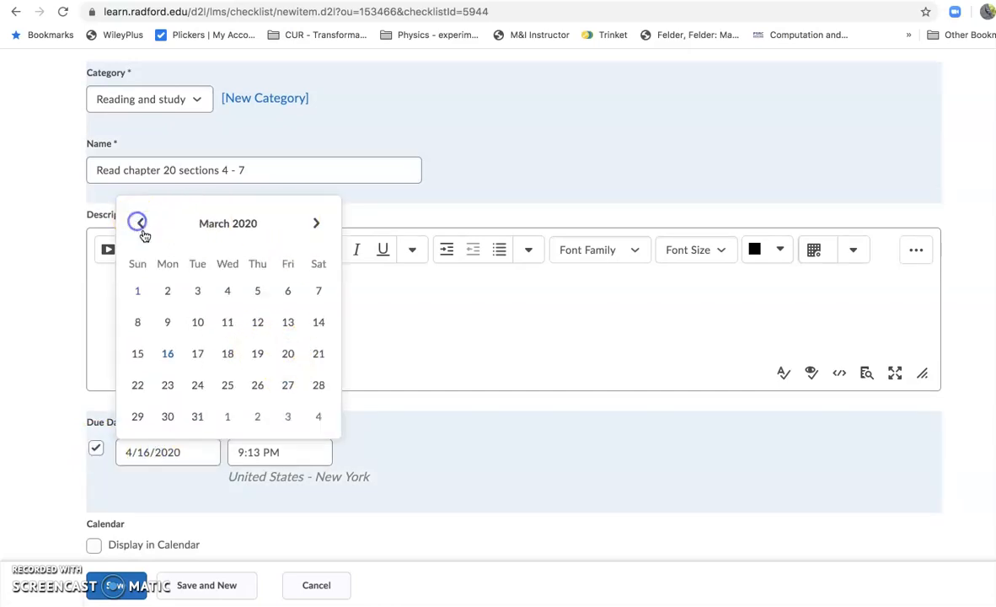
click(286, 354)
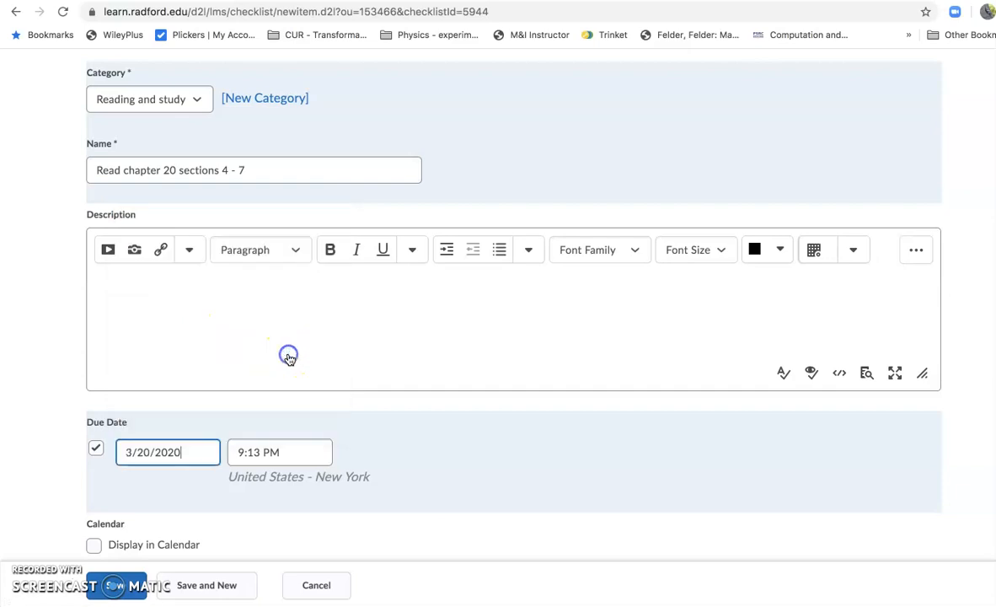
click(288, 449)
click(282, 480)
scroll(180, 499, down, 1)
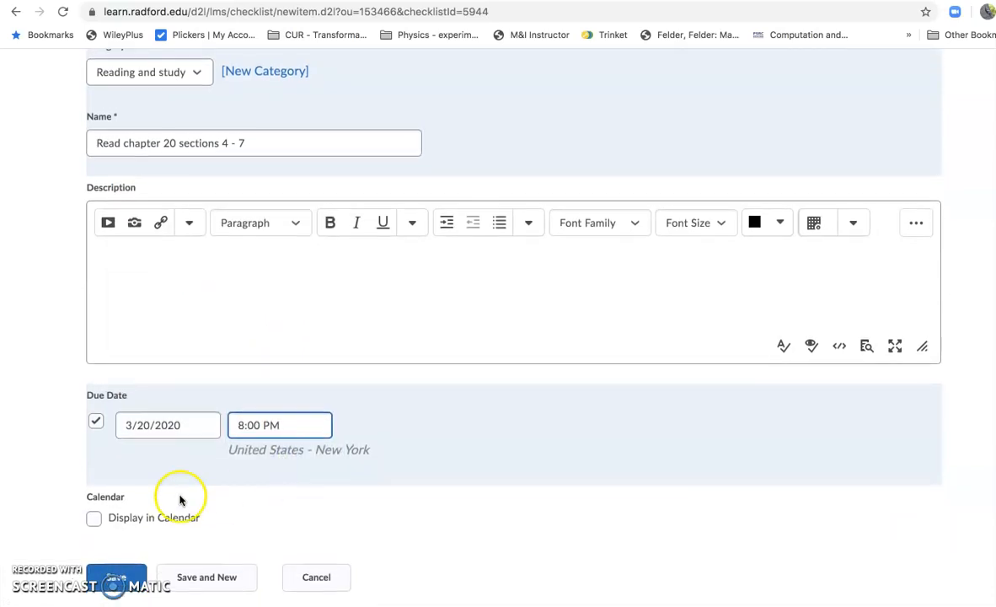
Step: Toggle the item's Display in Calendar option and save the item, continuing with another new item
click(109, 518)
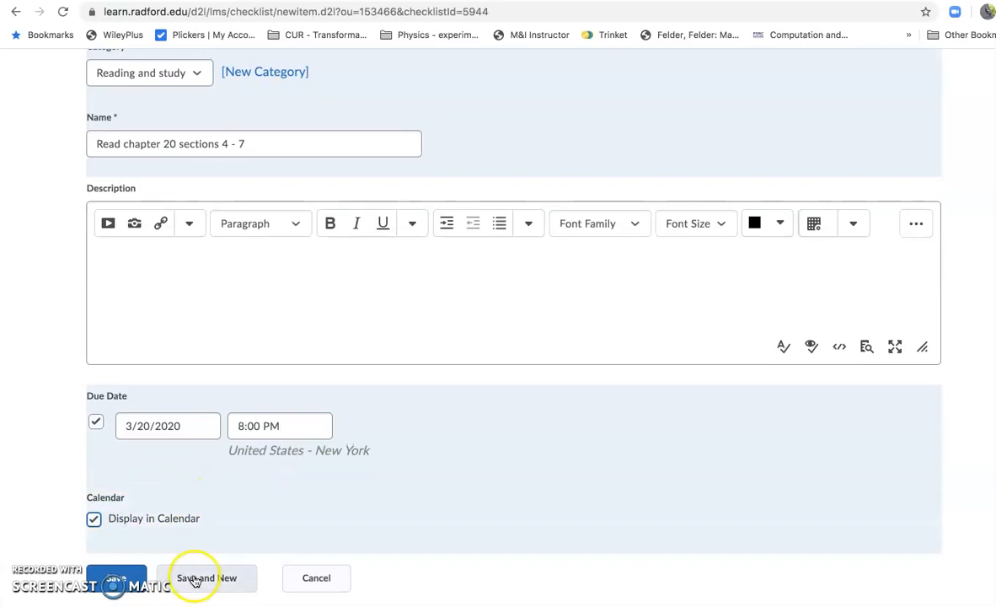
click(94, 518)
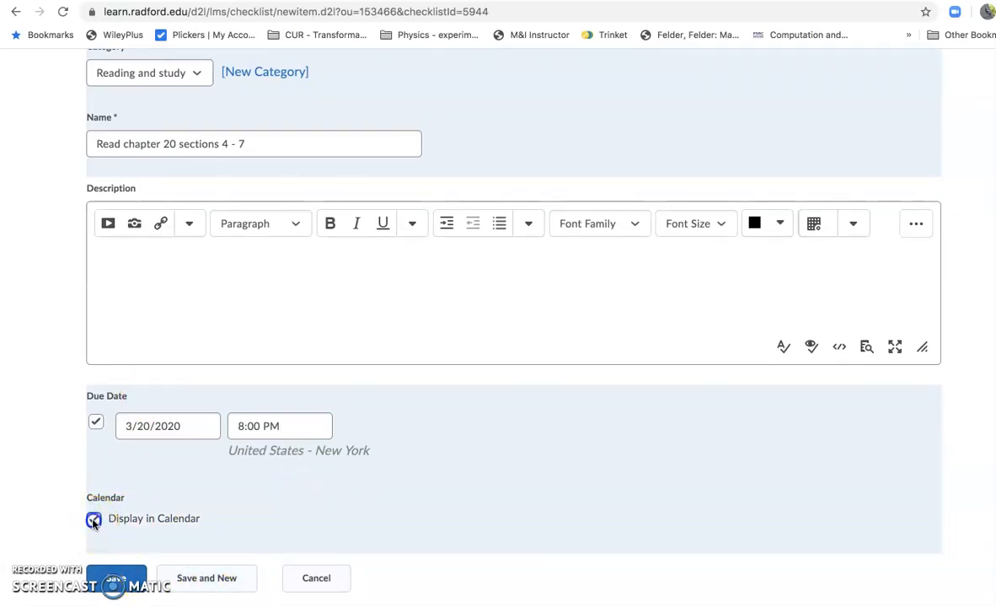
click(175, 577)
Step: Add the item "Read chapter 20, sections 8 - 10" under Reading and study without a due date, saving it and opening another new item
click(169, 333)
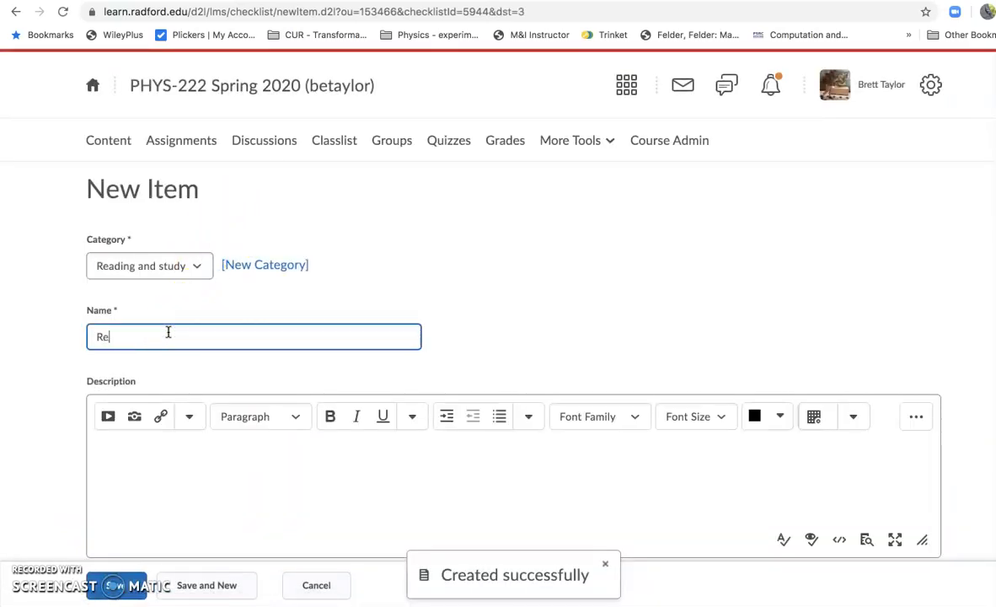
text(Read chapter 20, sections)
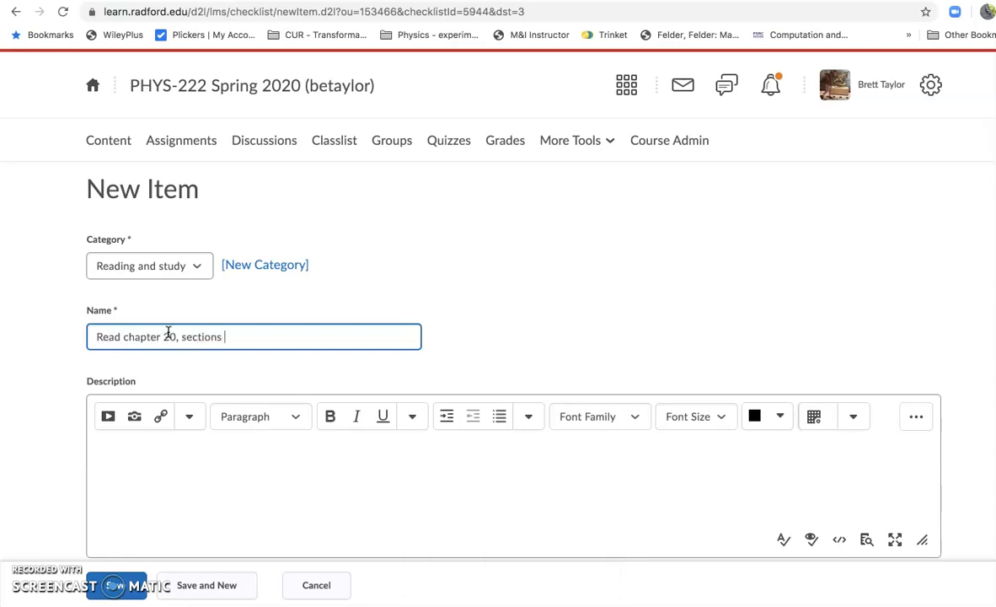
text( 8 - 10)
scroll(168, 333, down, 3)
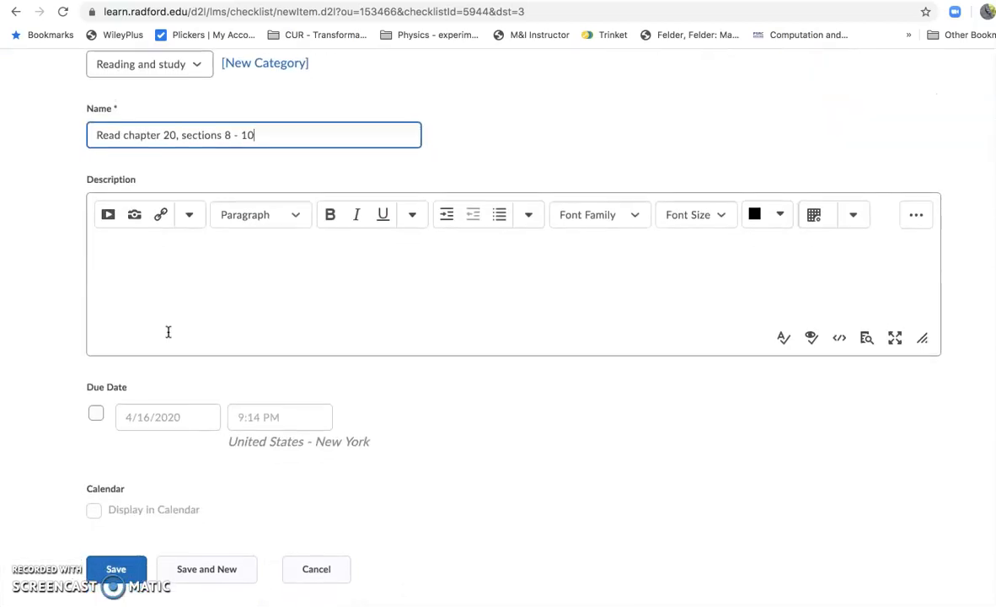
click(208, 579)
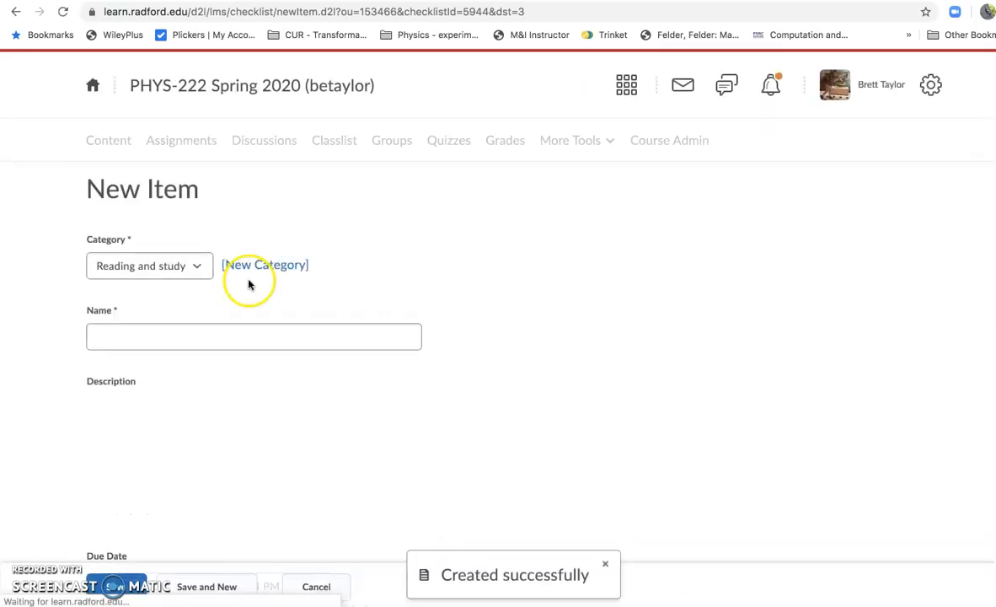
Step: Create a new category named "Programming" for the next checklist item
click(251, 270)
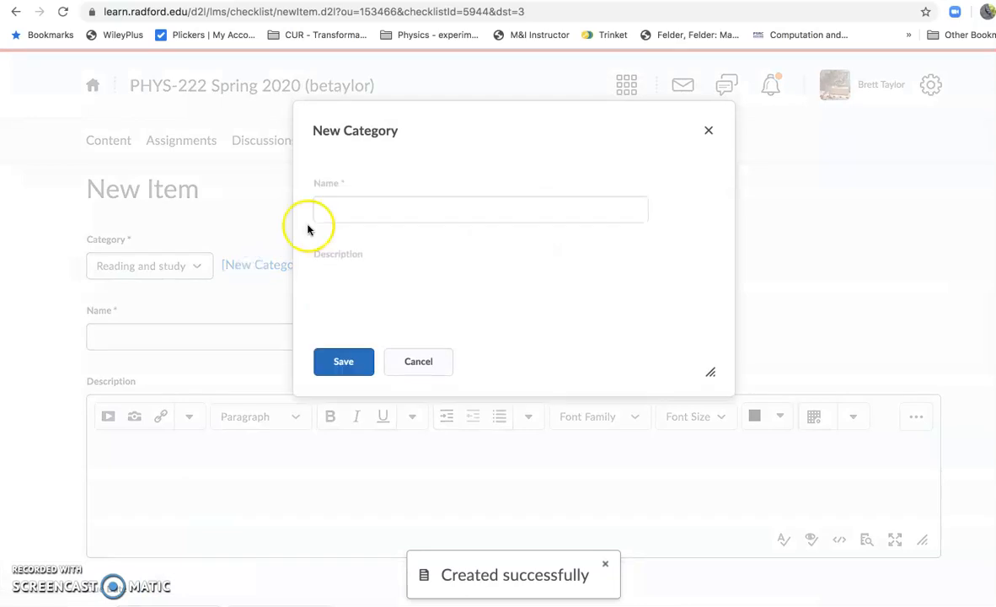
text(Programming)
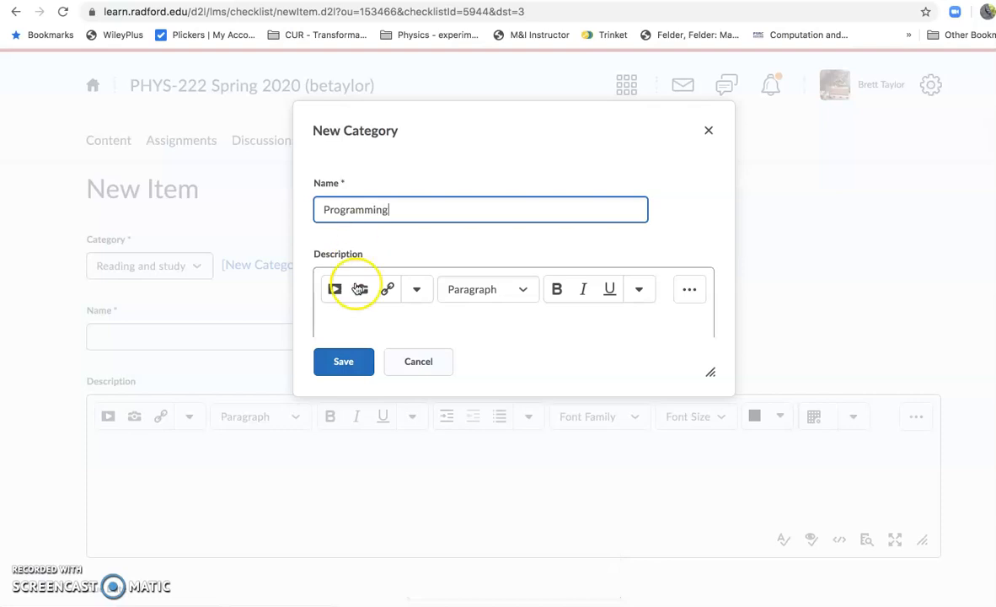
click(337, 364)
Step: Name the item "Finish the 4th programming assignment" and enter the description "Remember the assignment is here and submit it here."
click(216, 338)
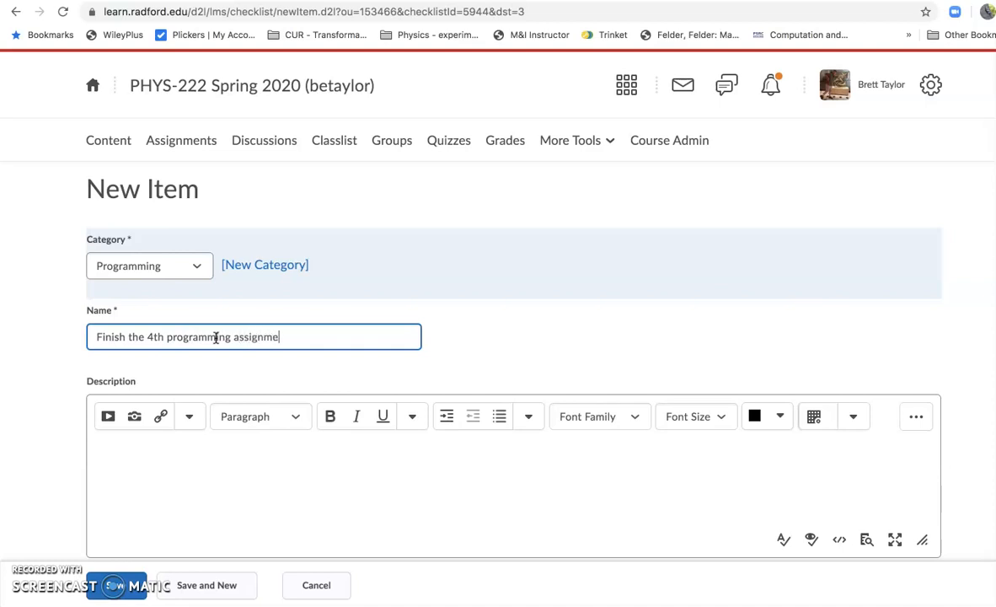
click(169, 478)
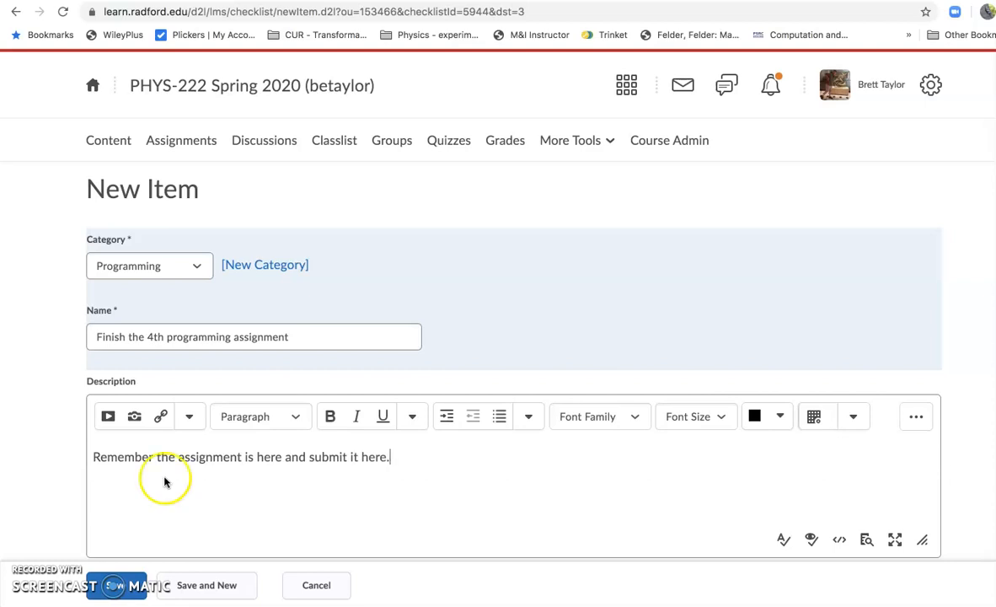
Step: Link the first "here" in the description to the assignment "GlowScript #4 - Field of a Uniformly Charged Rod - sections 4 and 5"
double_click(264, 457)
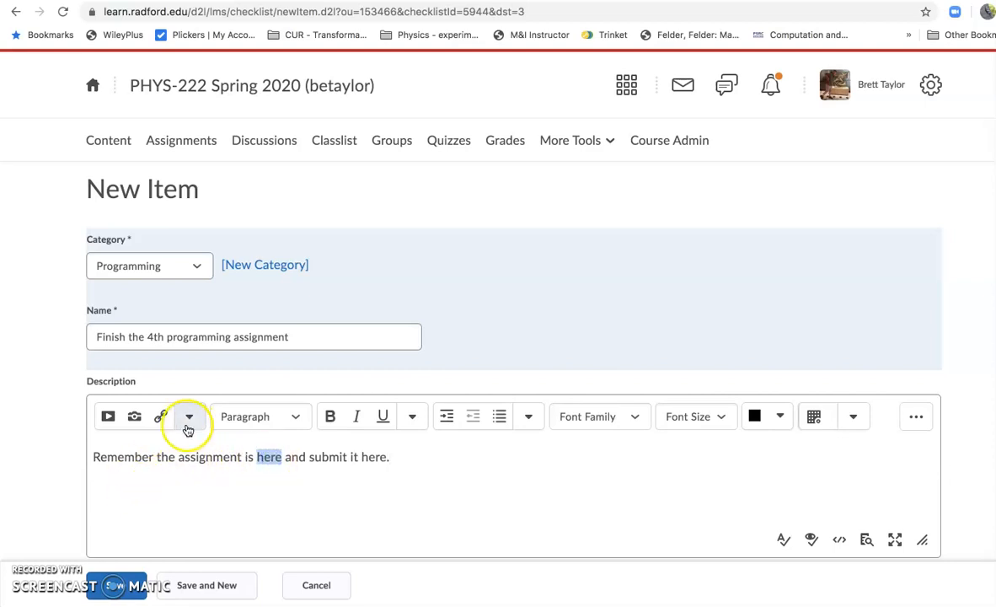
click(161, 416)
click(444, 218)
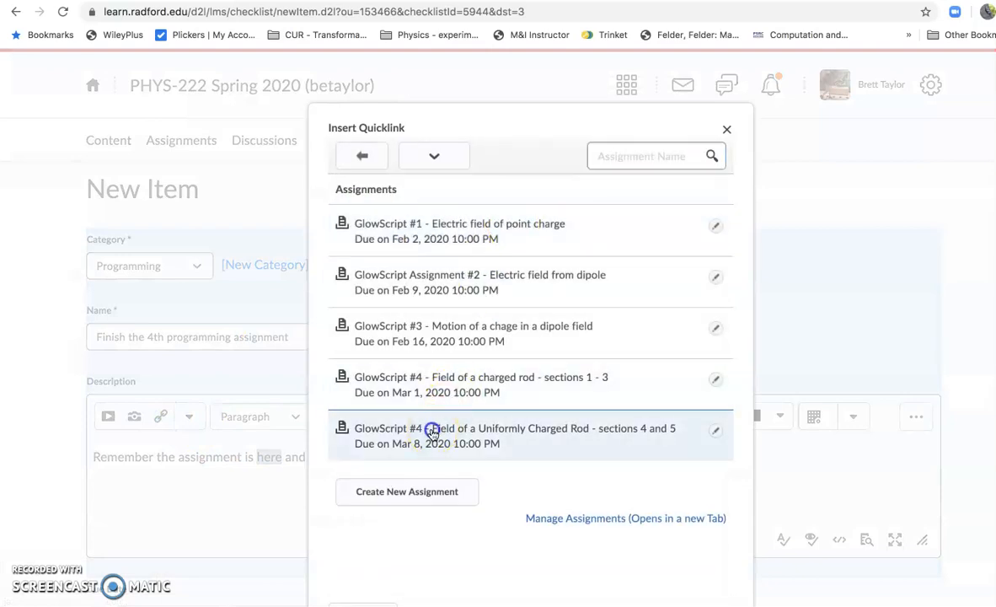
click(432, 434)
Step: Link the second "here" in the description to the GlowScript #4 assignment covering sections 4 and 5
double_click(373, 456)
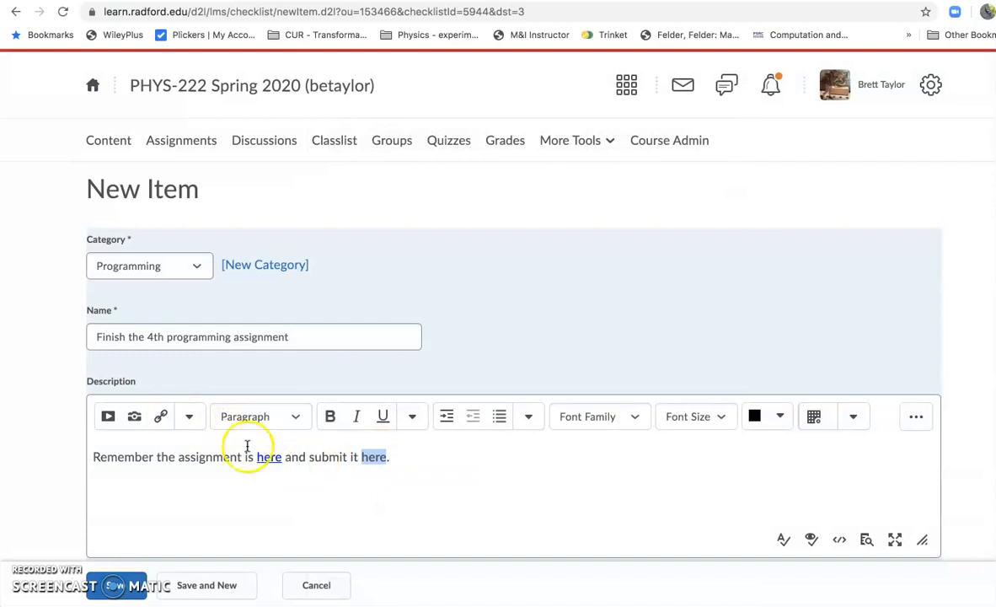
click(162, 418)
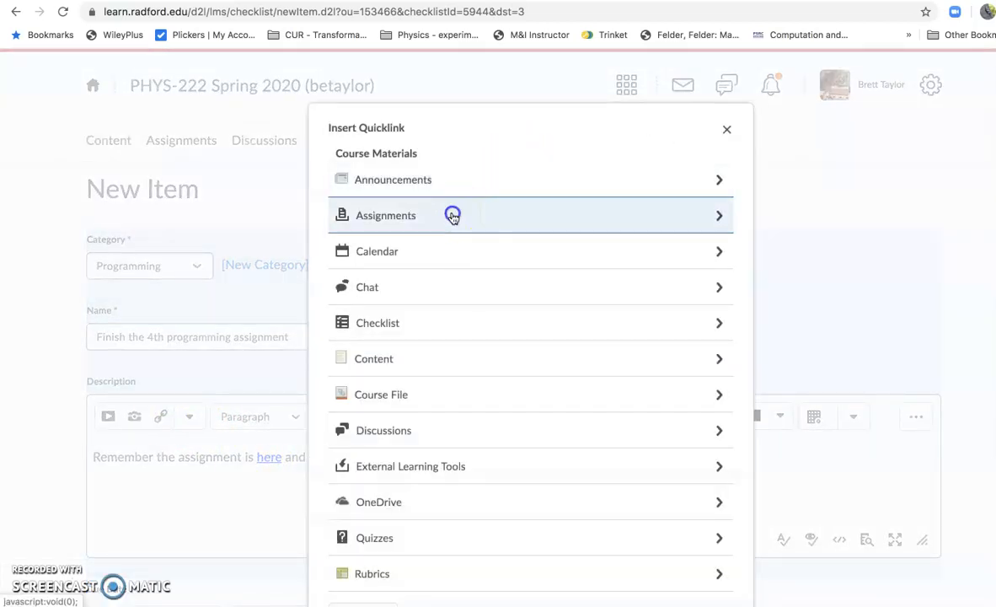
click(449, 215)
click(511, 433)
Step: Relink the first "here" in the description to the Computational Physics content topic "GlowScript #4 - Field of a uniformly charged rod"
double_click(268, 455)
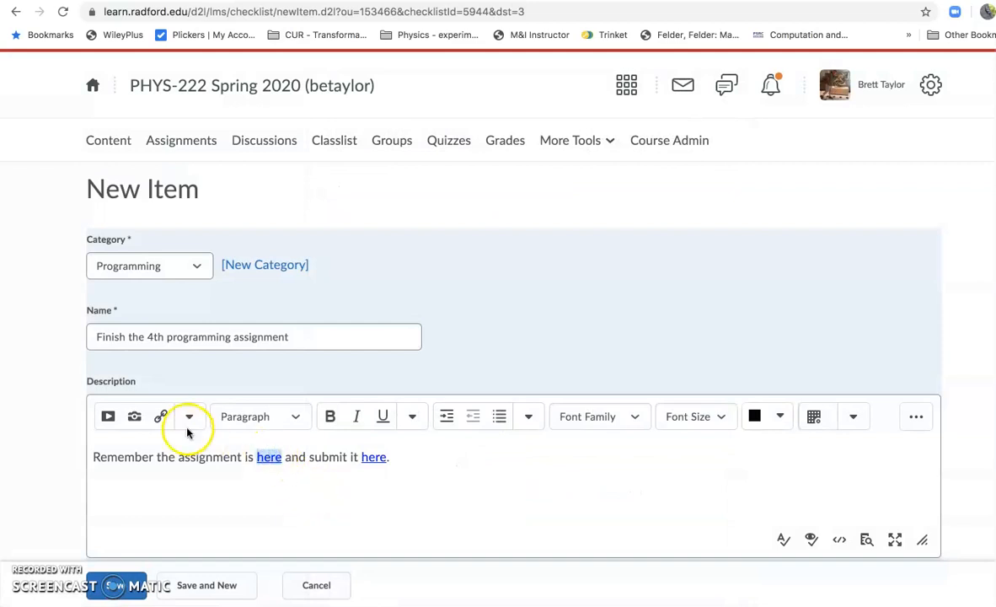
click(162, 417)
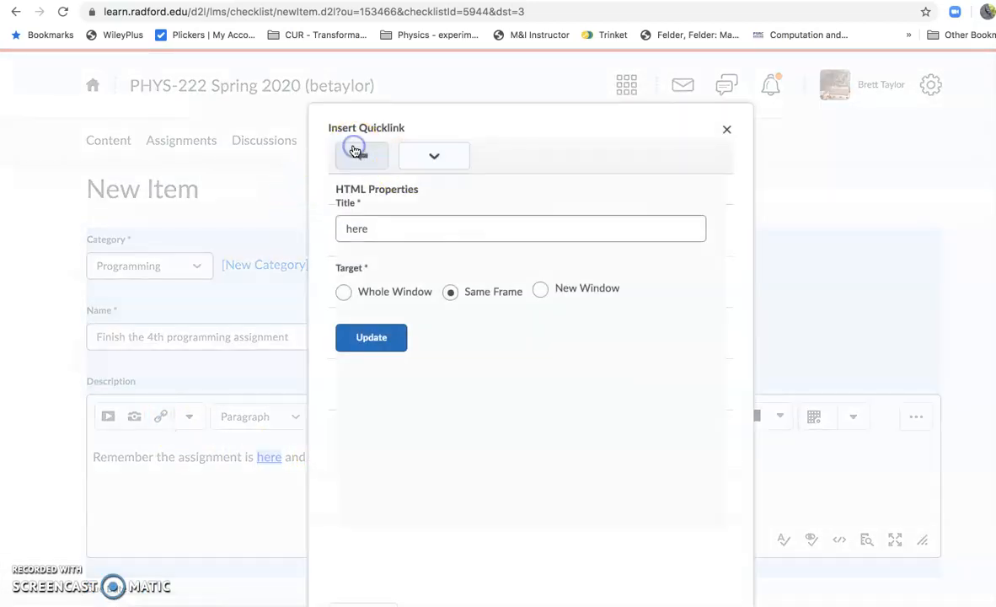
click(355, 150)
click(355, 154)
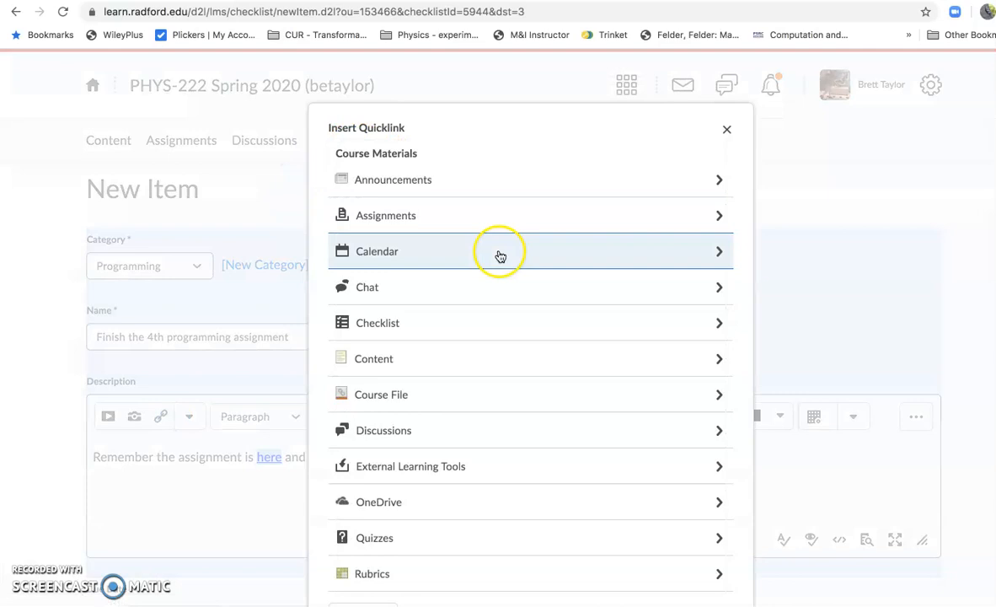
click(437, 361)
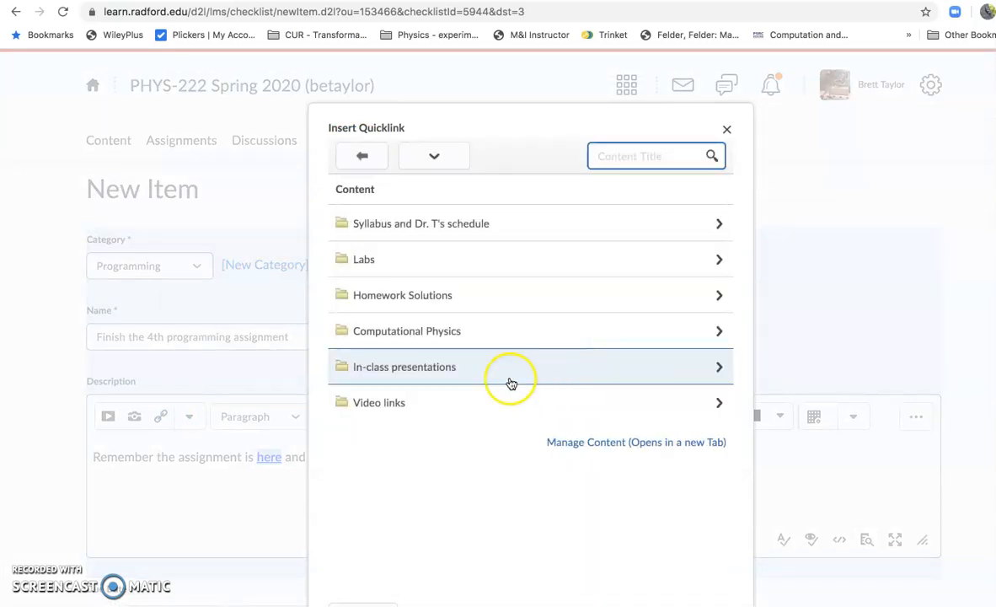
click(519, 330)
click(476, 347)
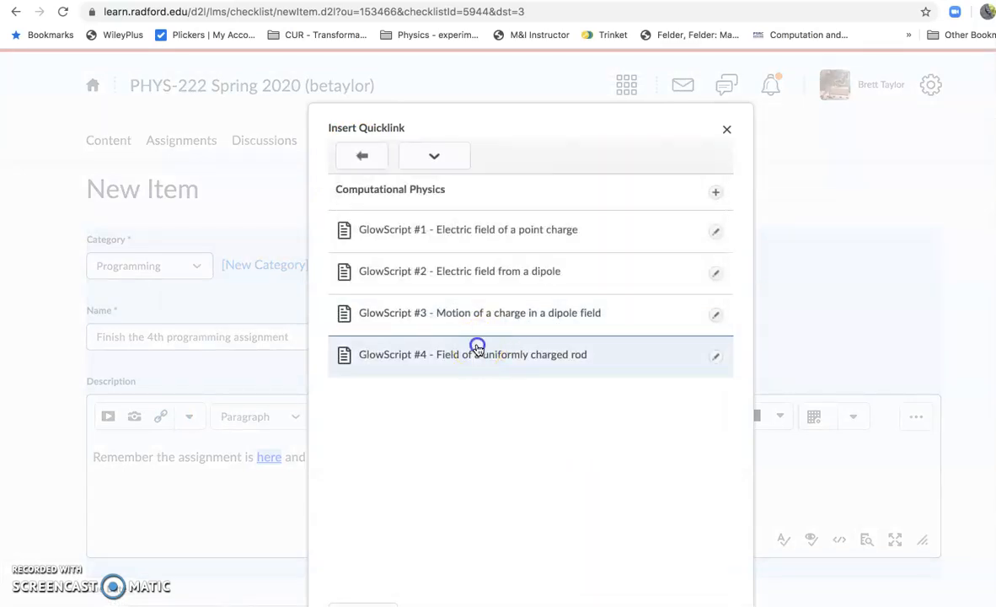
Step: Save the programming item without a due date, and save and close the Week 8 checklist
scroll(166, 500, down, 3)
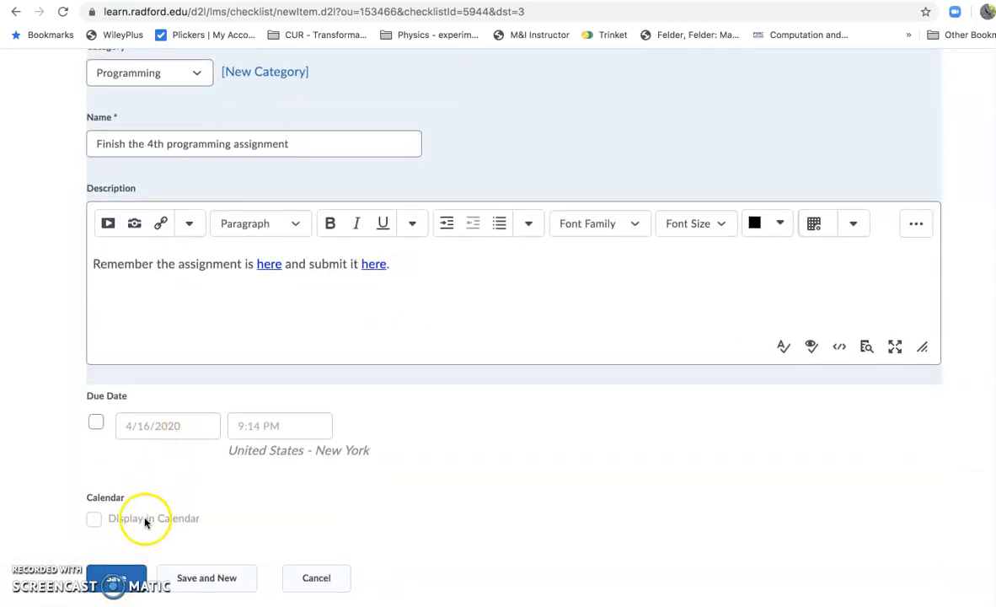
click(123, 571)
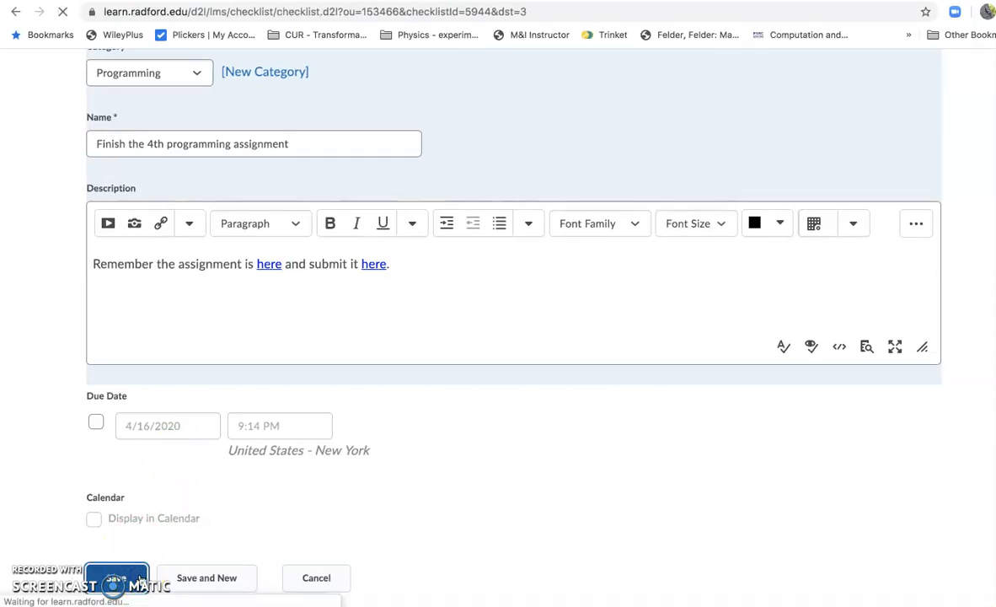
click(203, 378)
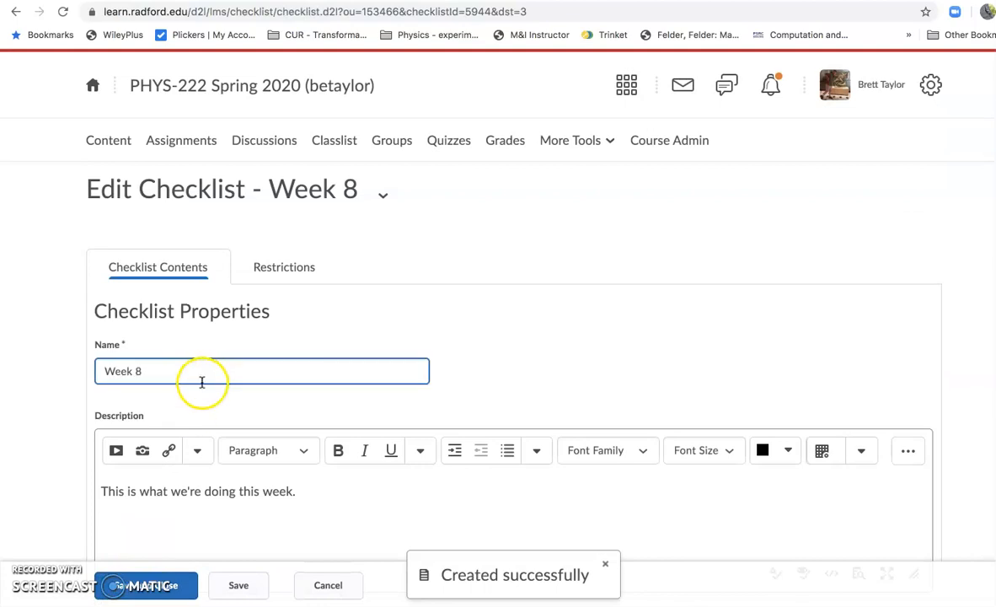
click(139, 585)
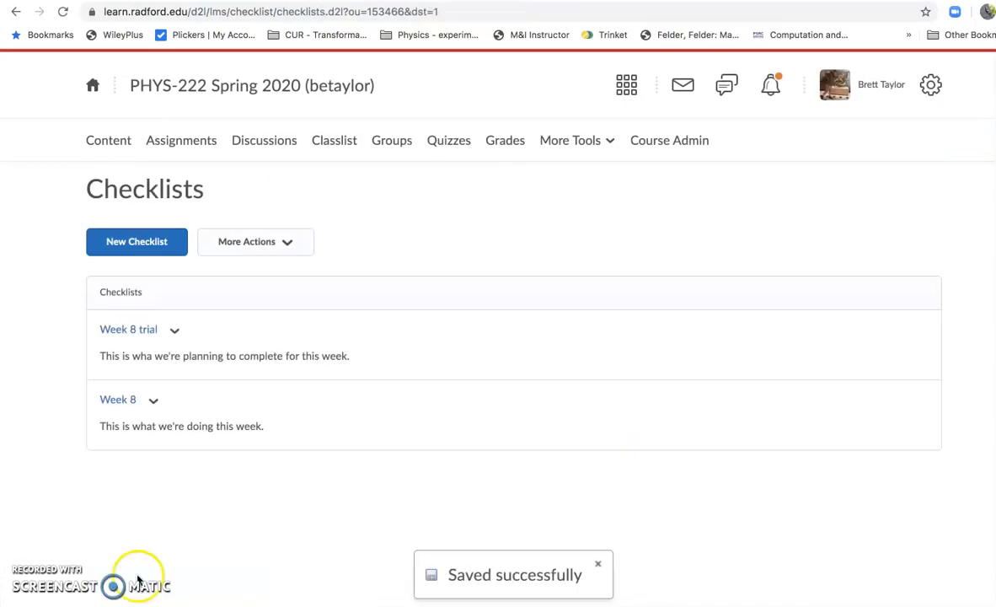
Step: Create an announcement on the course home with the headline "Week 8 announcements" and the content "Here's this week's checklist."
click(163, 86)
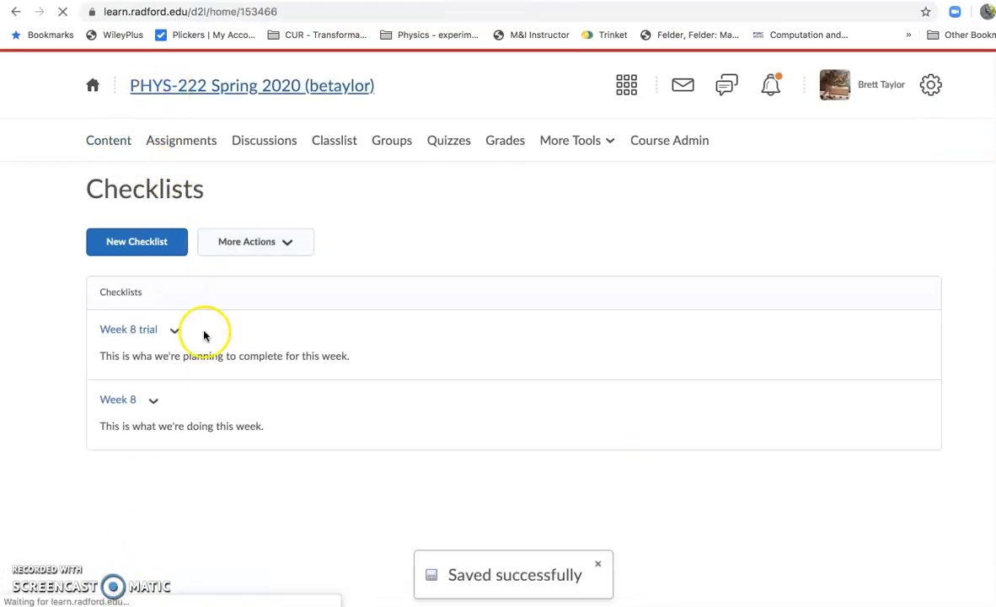
click(198, 361)
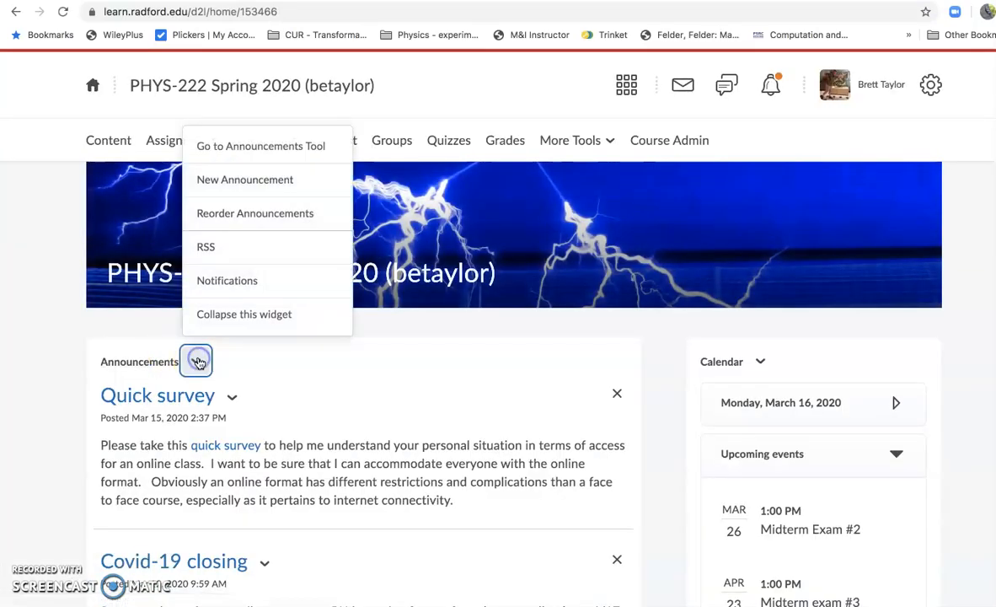
click(244, 180)
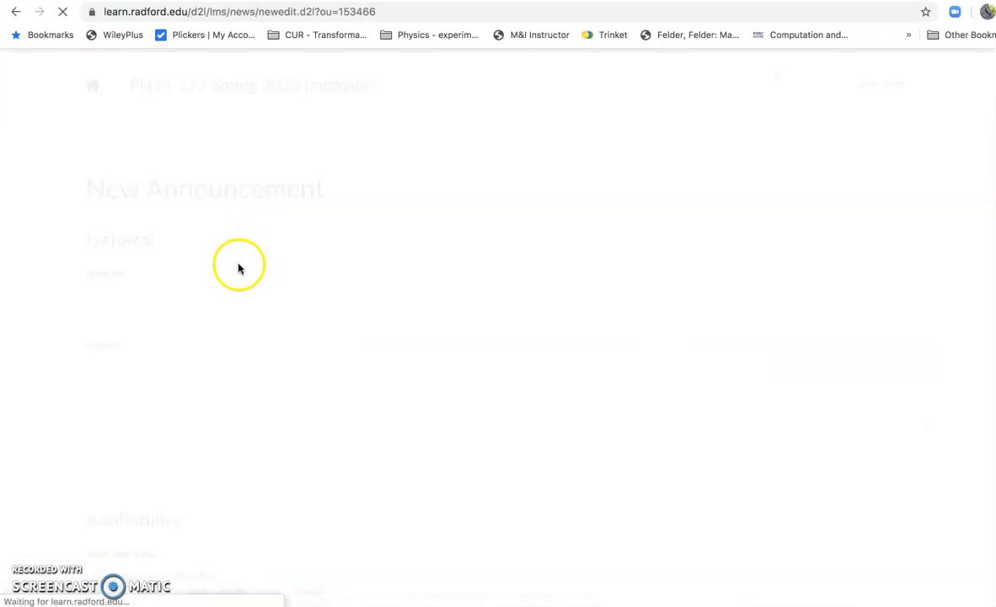
click(216, 305)
text(Week 8 announcements)
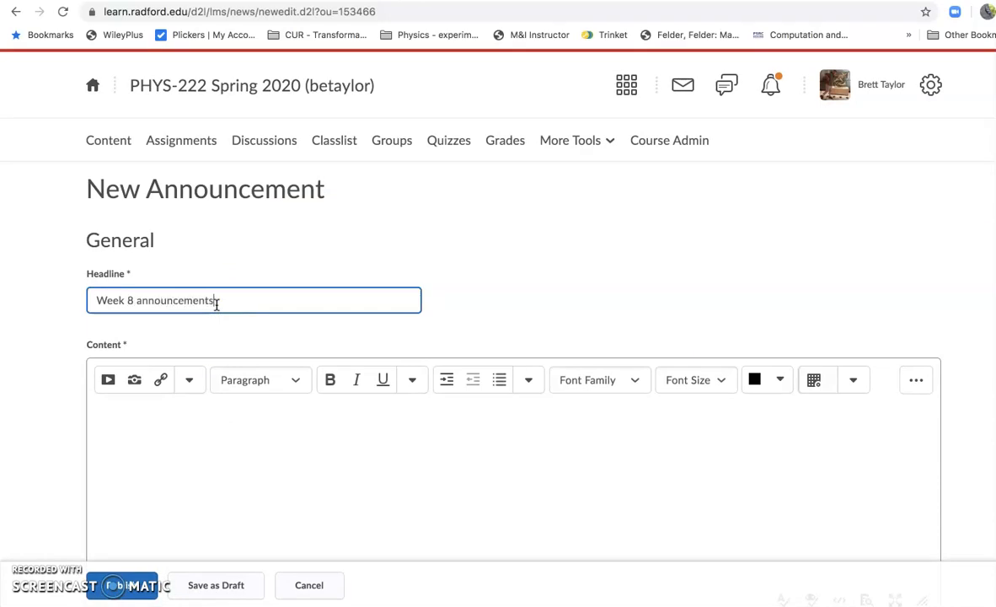
click(186, 421)
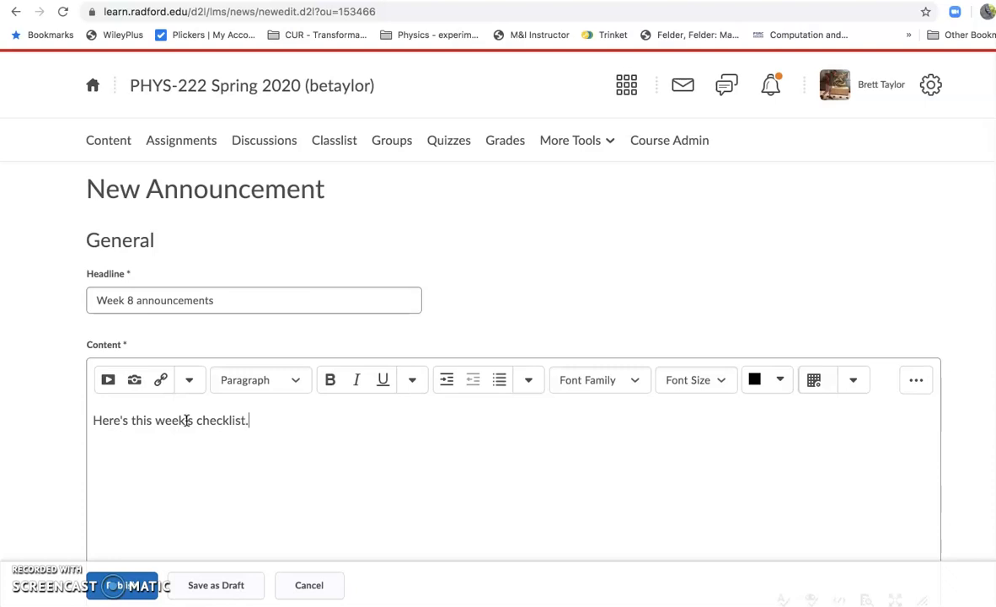
Step: Link the word "checklist" in the announcement to the Week 8 checklist and publish the announcement
double_click(216, 417)
click(163, 381)
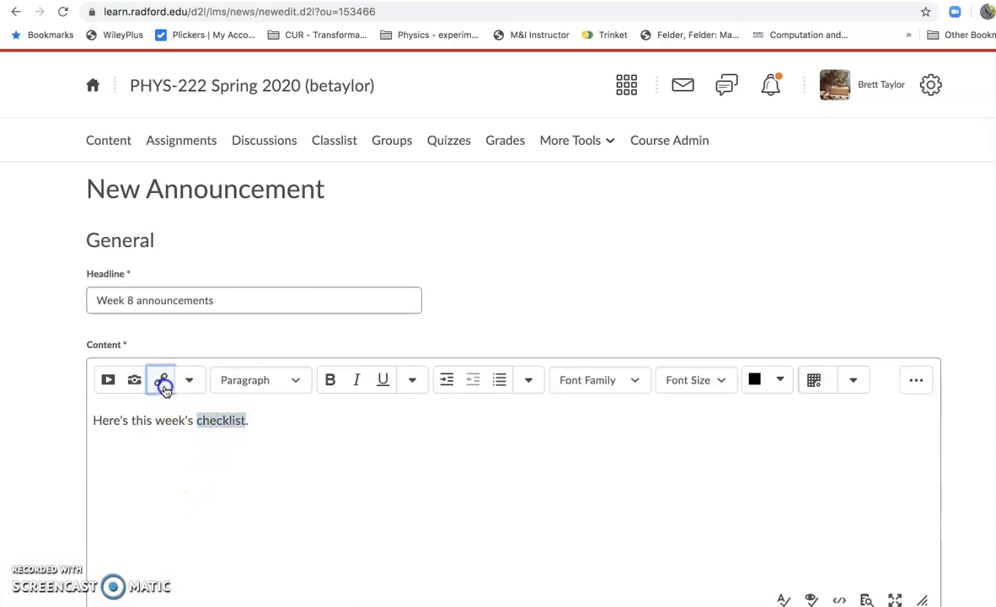
click(433, 320)
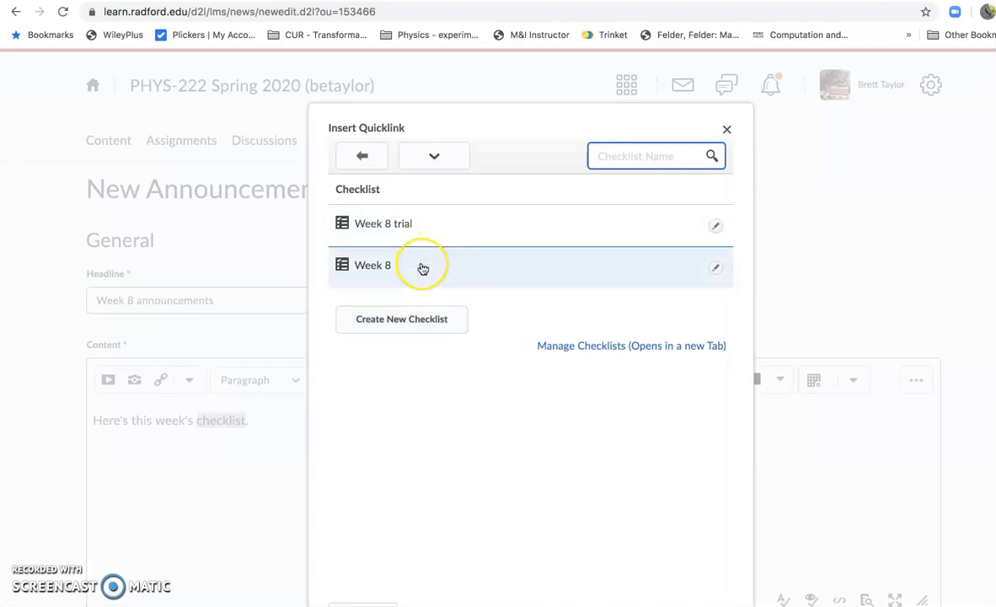
click(422, 268)
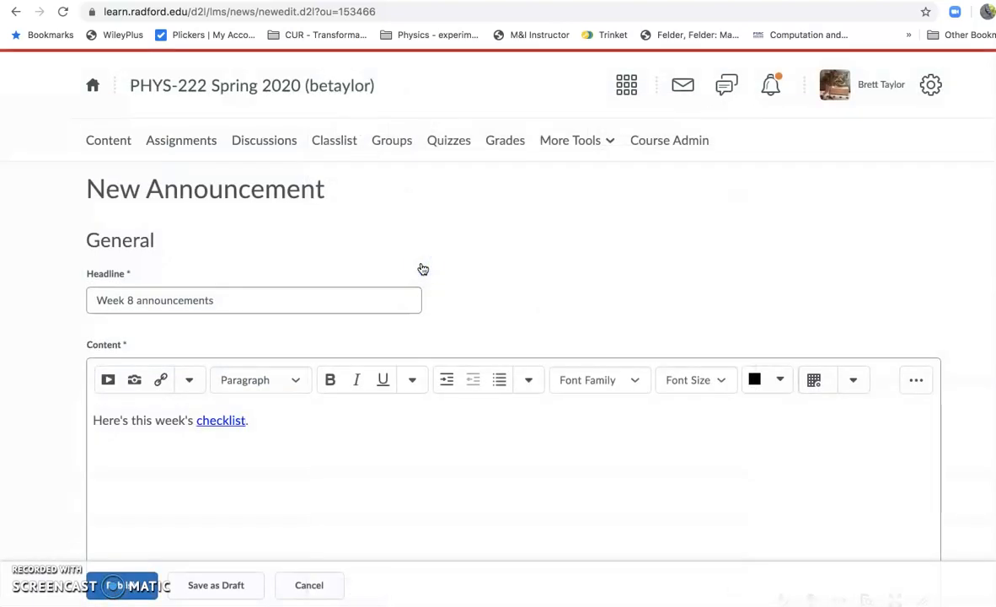
scroll(306, 460, down, 3)
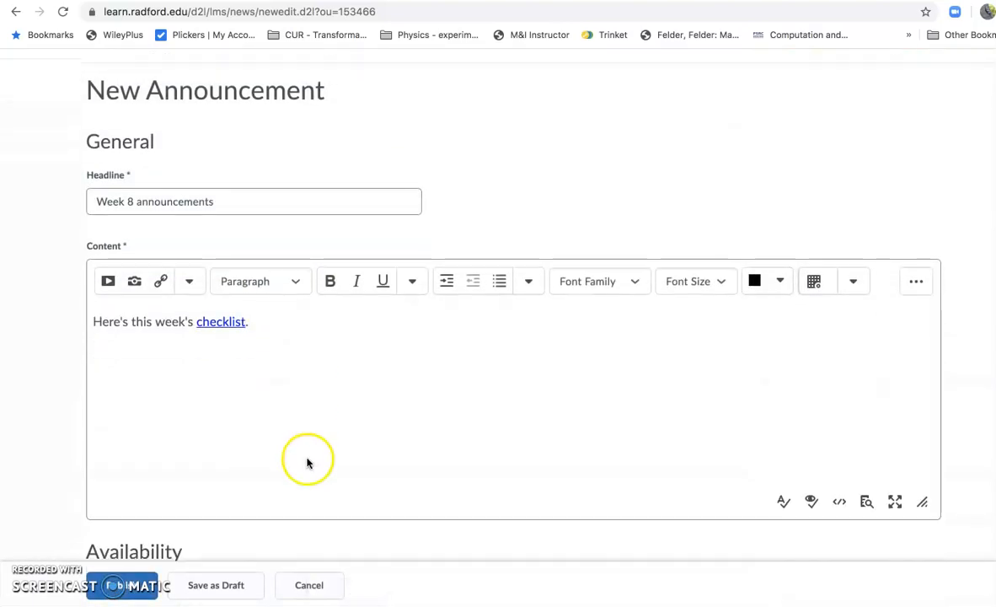
click(144, 592)
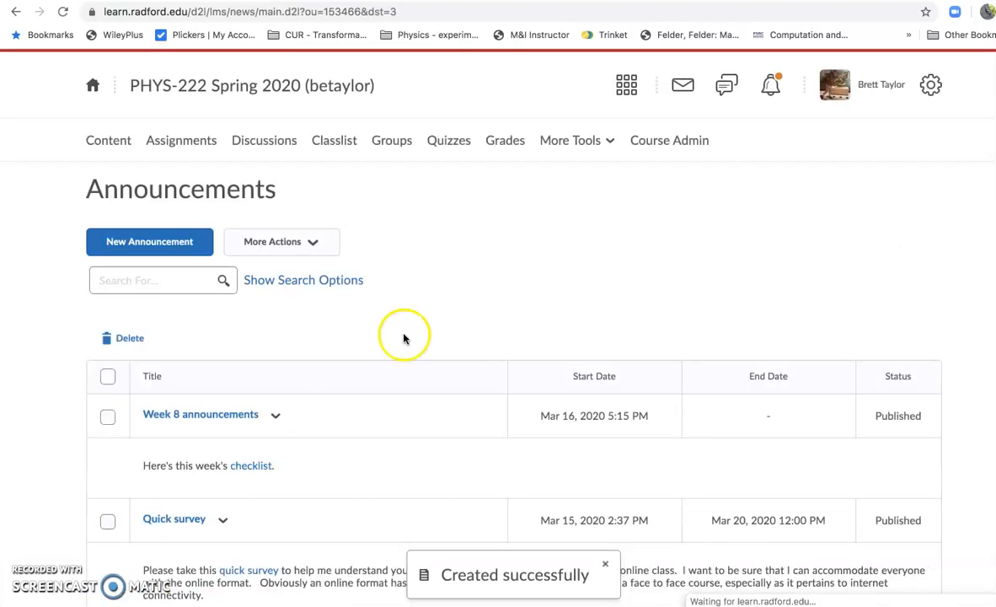
Step: View the course home page as a student and open the checklist linked in the Week 8 announcement
click(349, 84)
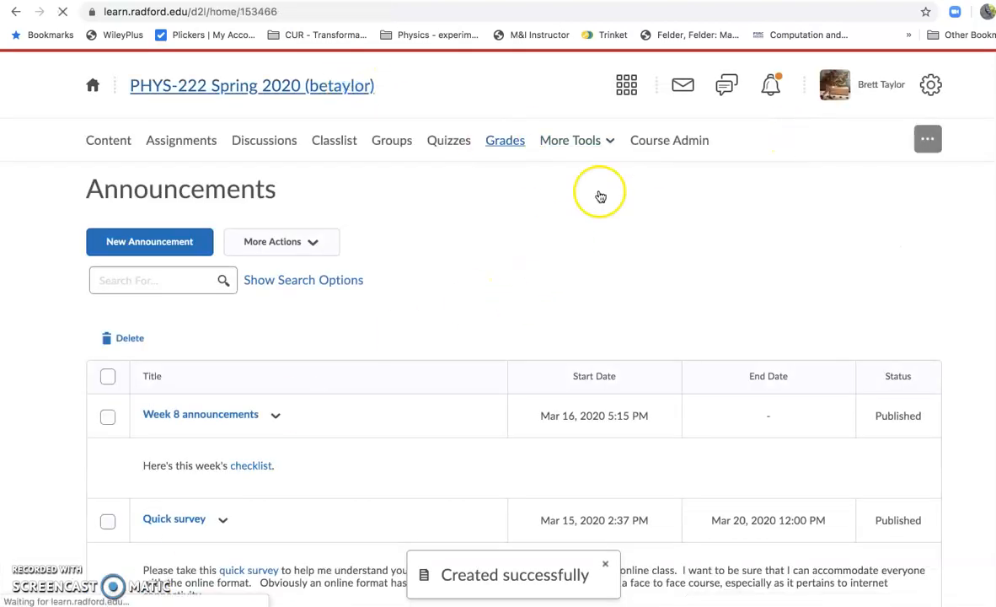
click(834, 88)
click(807, 138)
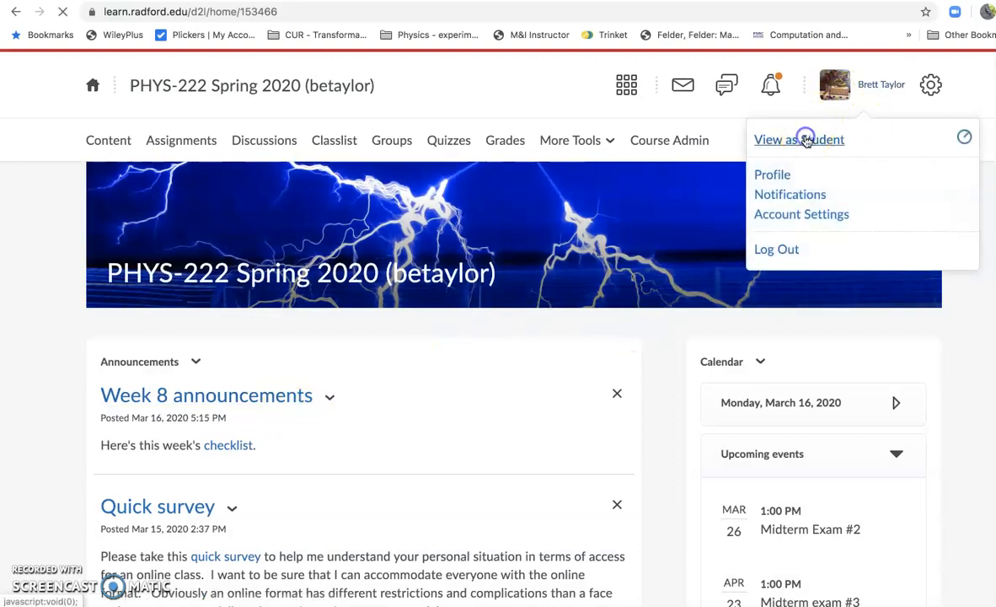
click(238, 444)
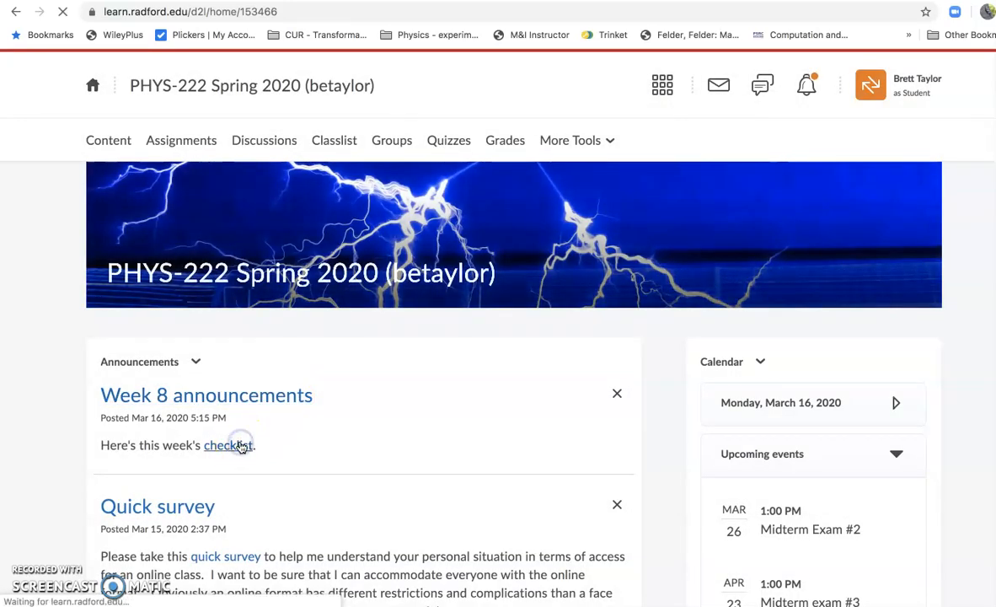
Step: Mark "Read chapter 20 sections 4 - 7" as completed in the student's Week 8 checklist and save it
scroll(301, 196, down, 2)
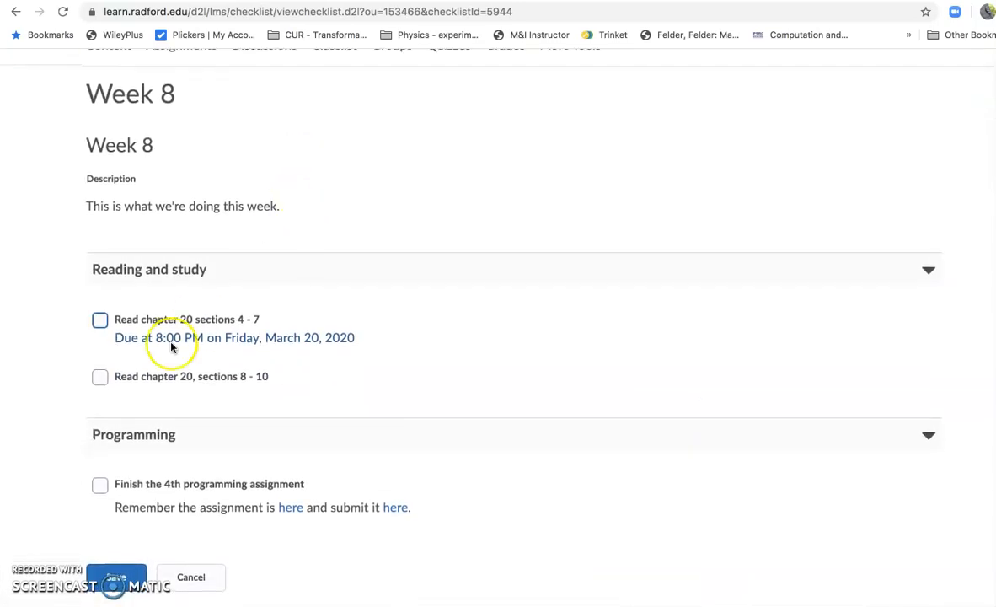
click(99, 321)
click(118, 580)
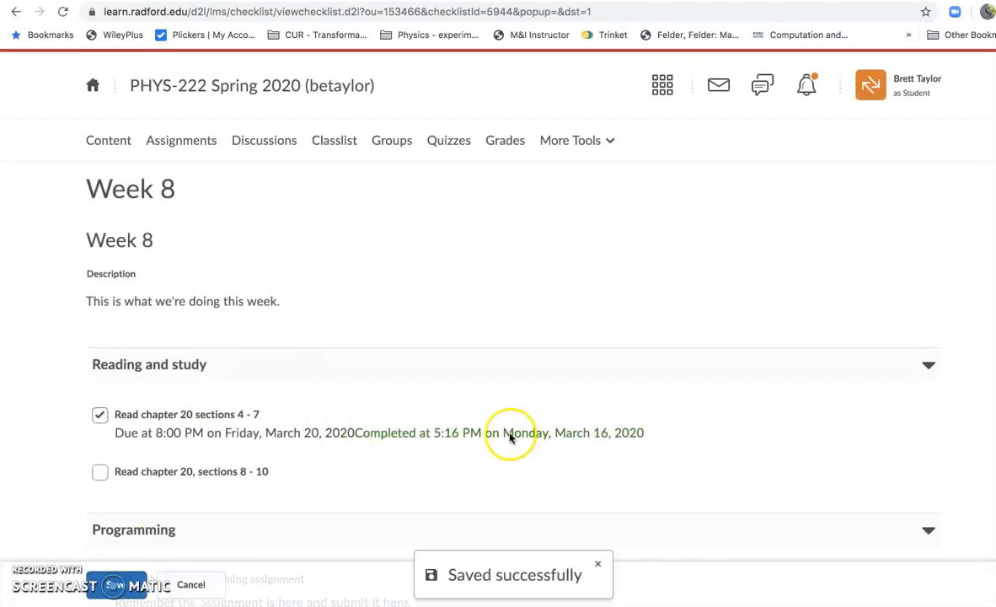
scroll(509, 438, down, 1)
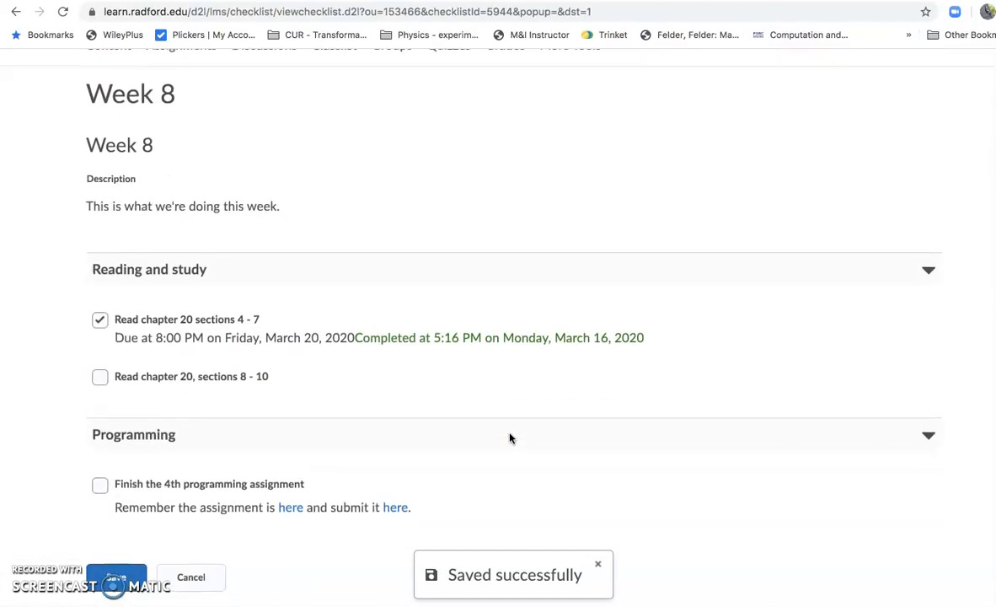